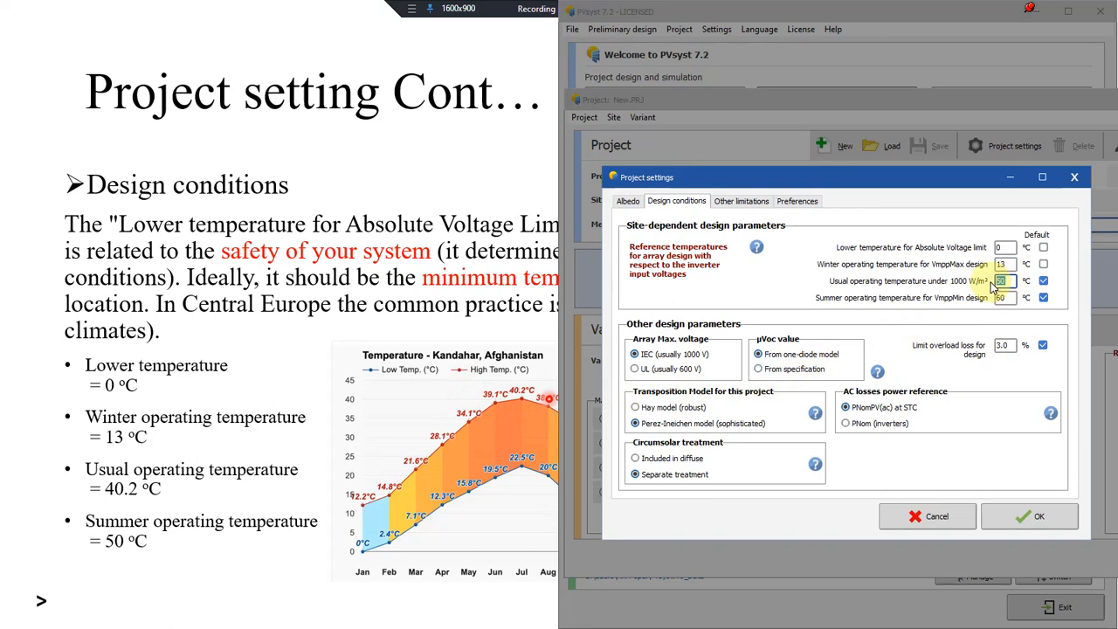
Set the usual operating temperature under 1000 W/m² to 40 °C and the summer operating temperature for VmppMin design to 50 °C.
type("40.2")
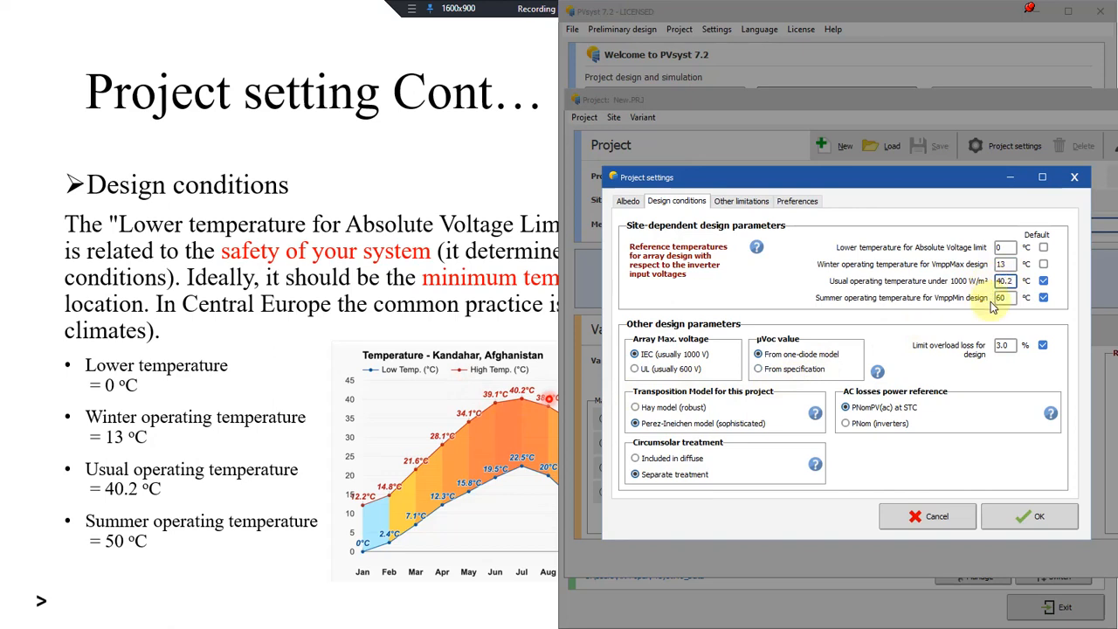
left_click(1005, 298)
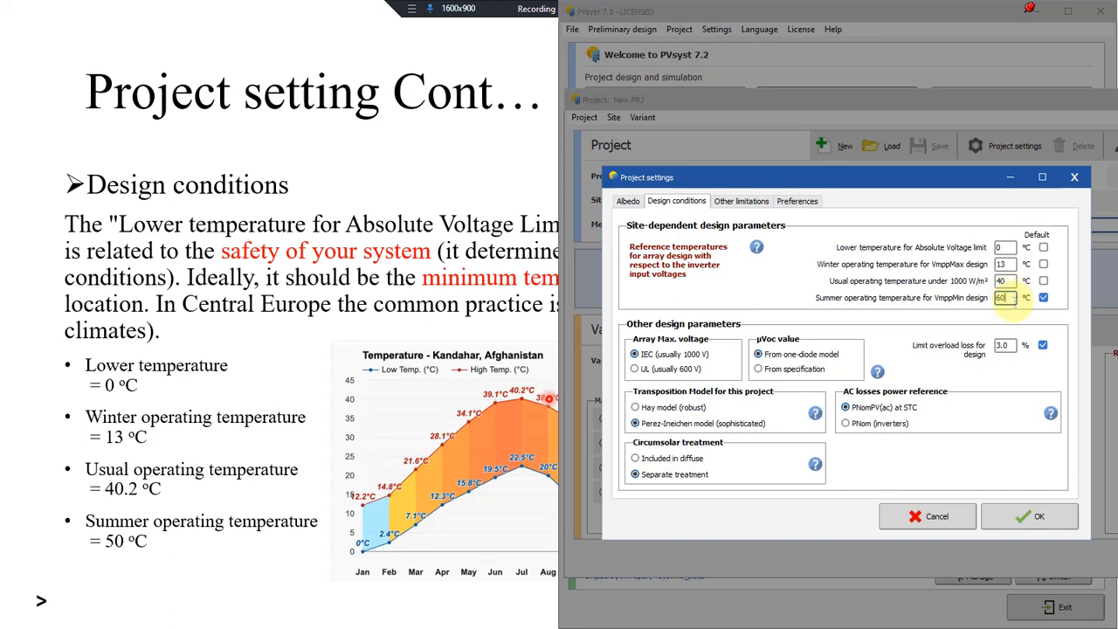
left_click_drag(1013, 300, 953, 318)
type("50")
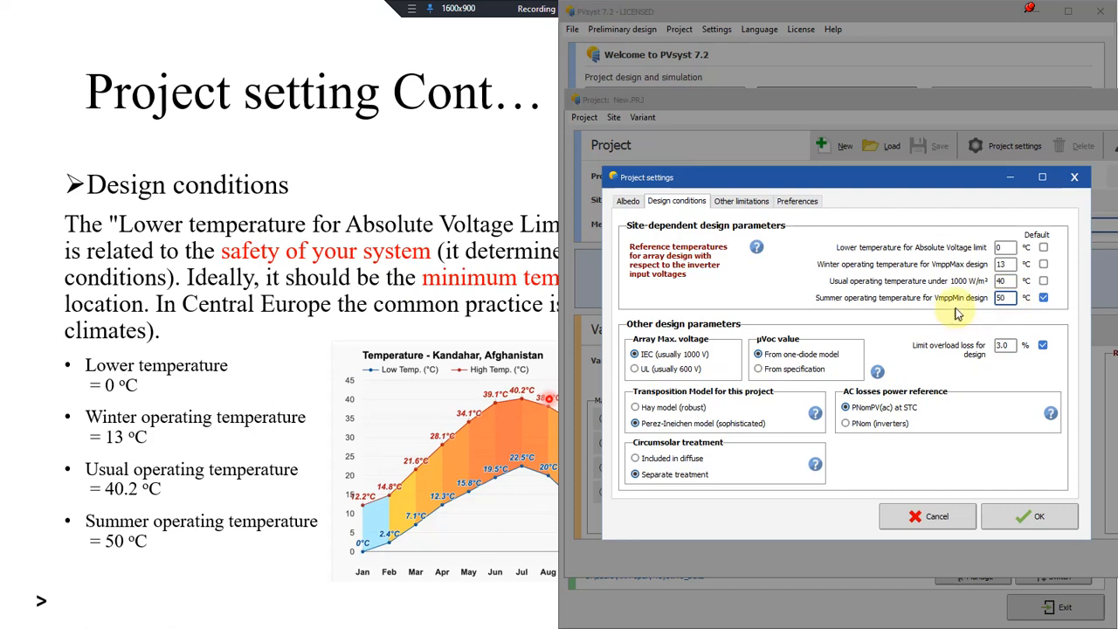
left_click(1001, 280)
type("40")
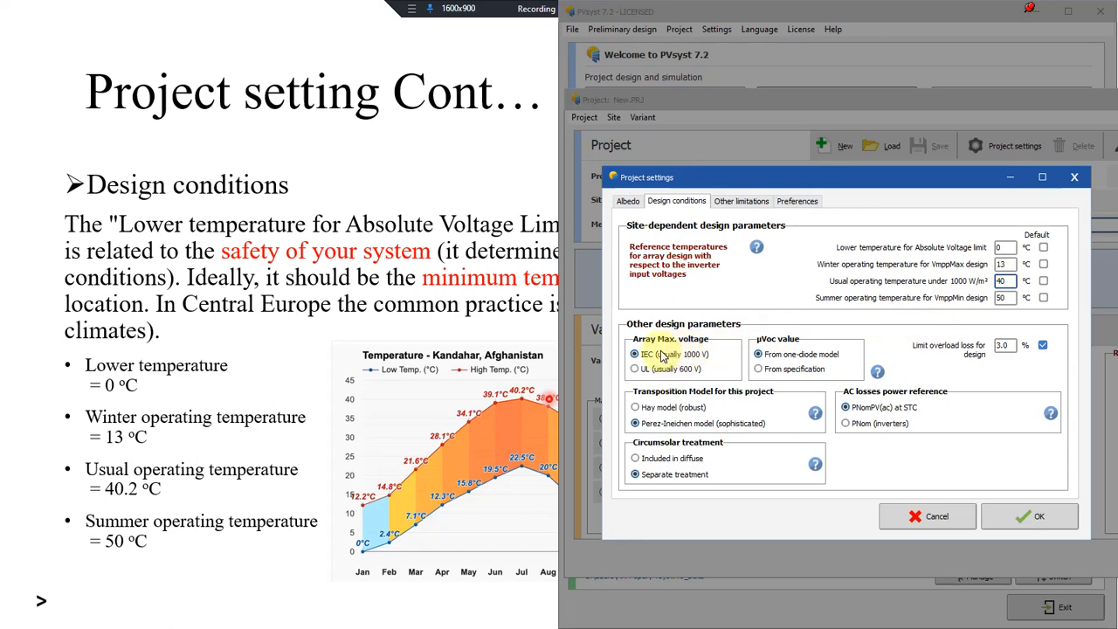
Choose IEC (usually 1000 V) for the array maximum voltage and take the µVoc value from specification.
left_click(730, 369)
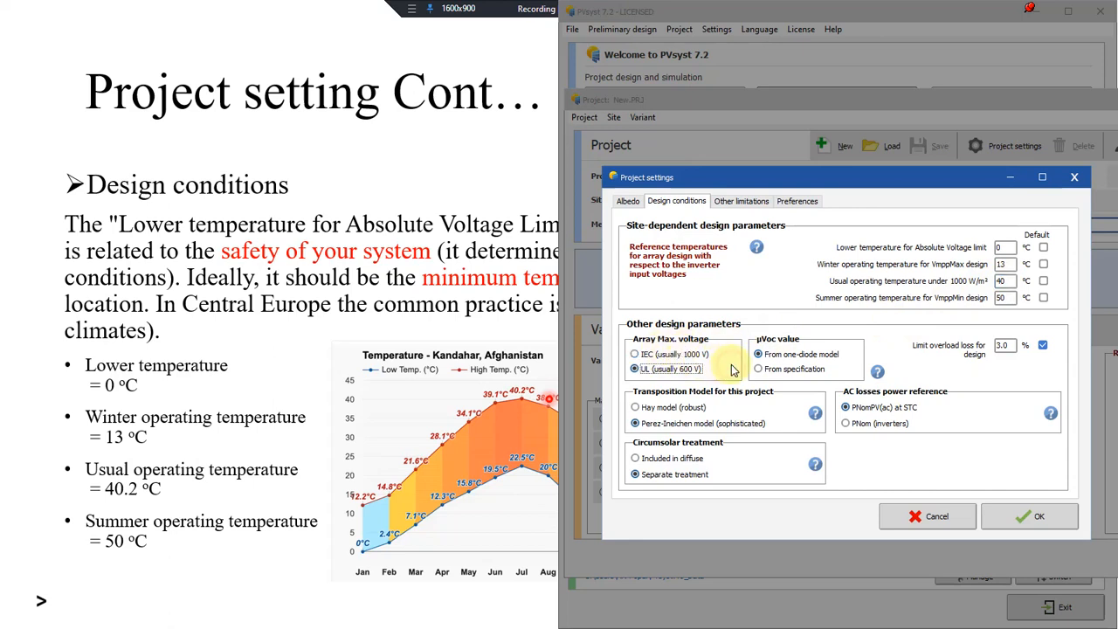
left_click(688, 355)
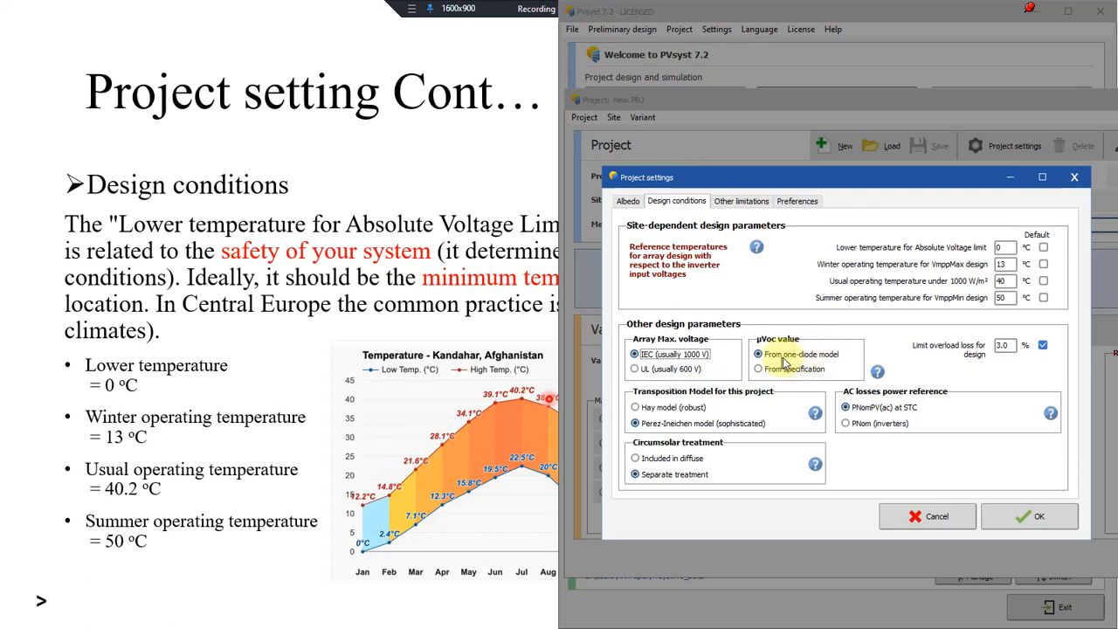
left_click(786, 369)
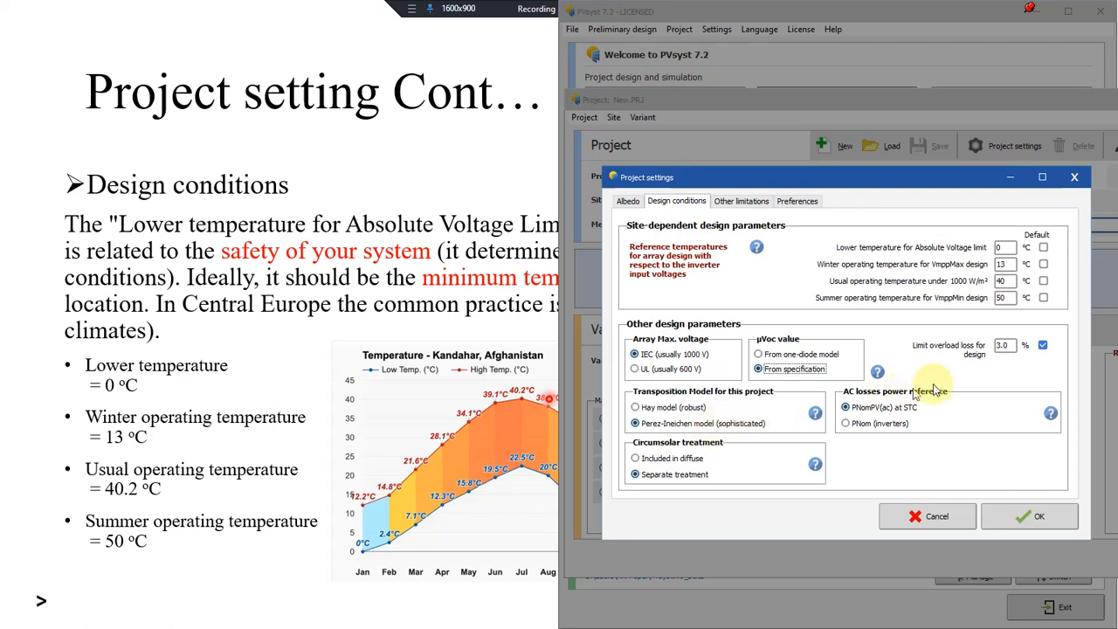
Set the limit overload loss for design to 3 %.
left_click(1001, 345)
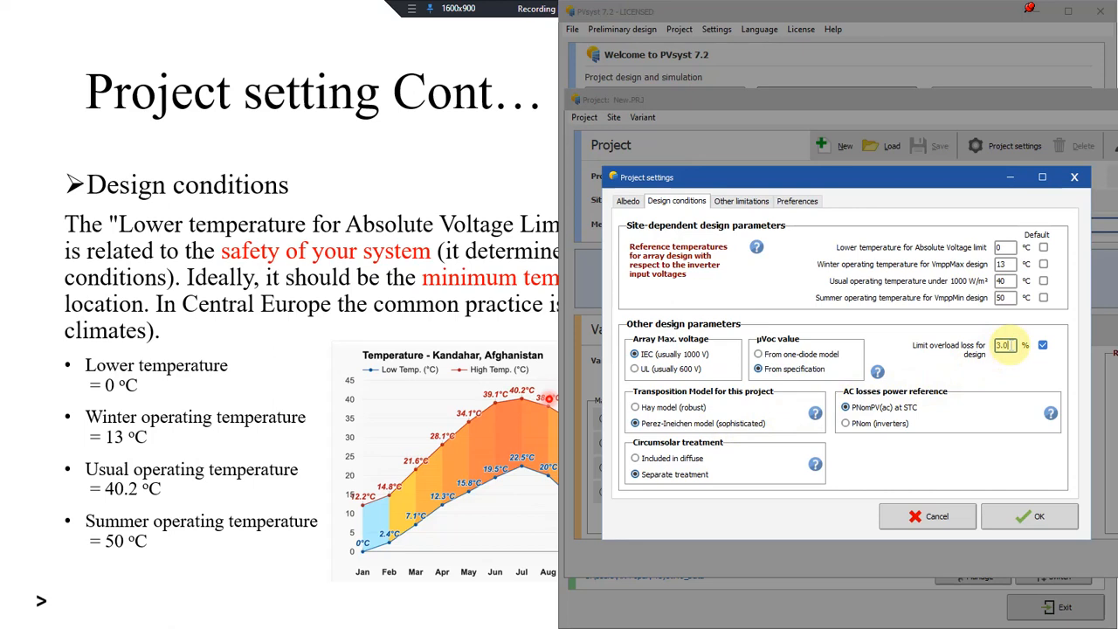
key("BackSpace")
key("BackSpace")
key("BackSpace")
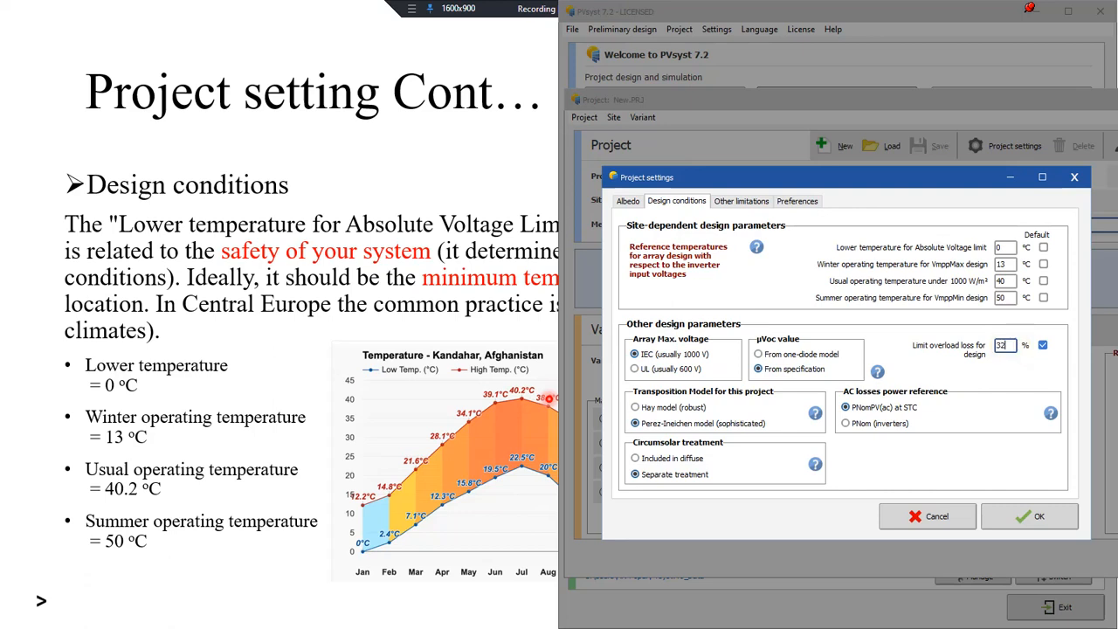
type("1")
left_click(1025, 348)
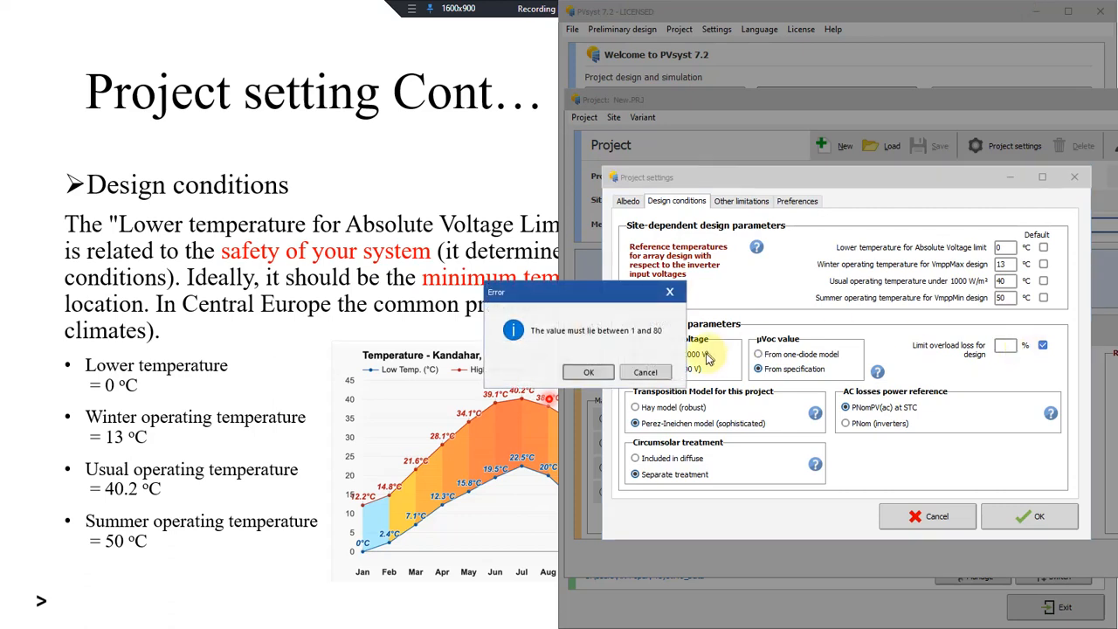
left_click(667, 372)
left_click(1004, 346)
type("3")
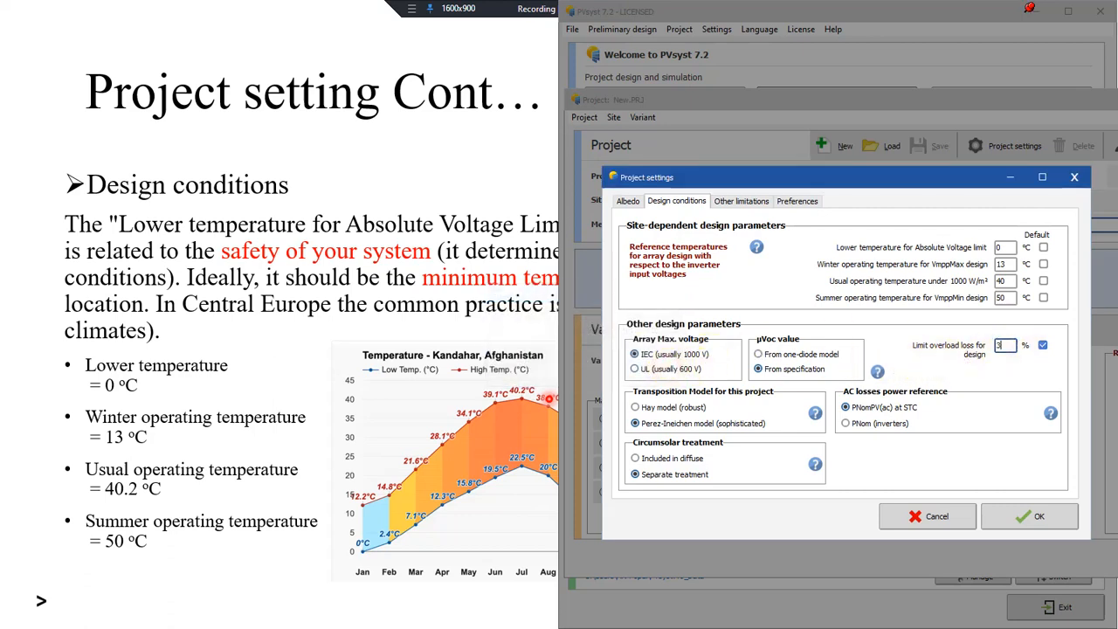
Review the shading representation limits and interface preferences, and accept the project settings.
left_click(744, 202)
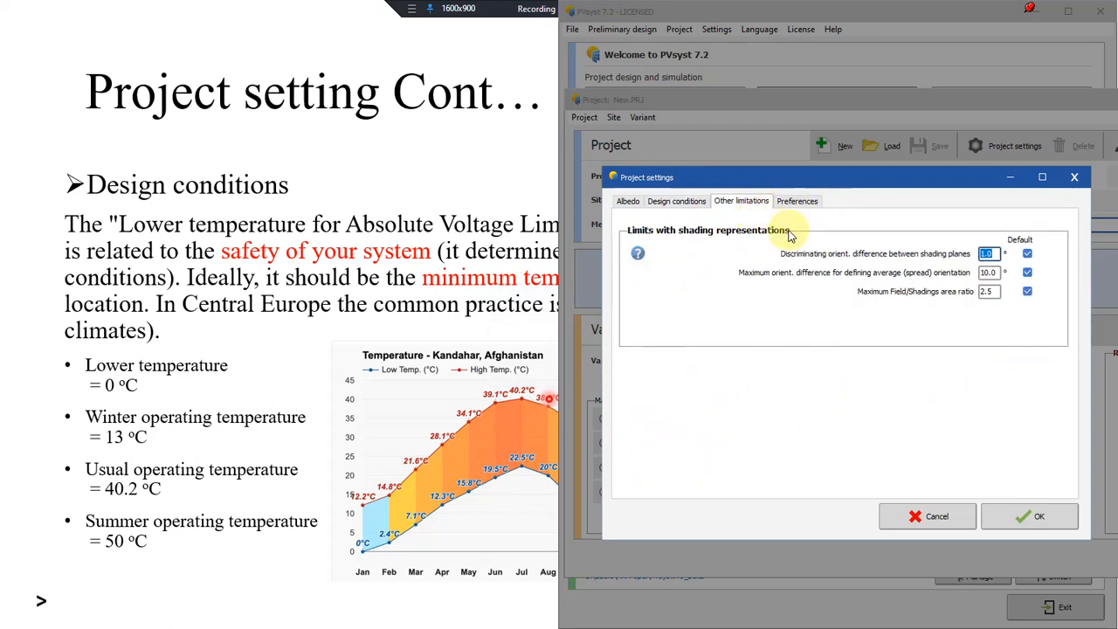
left_click(797, 201)
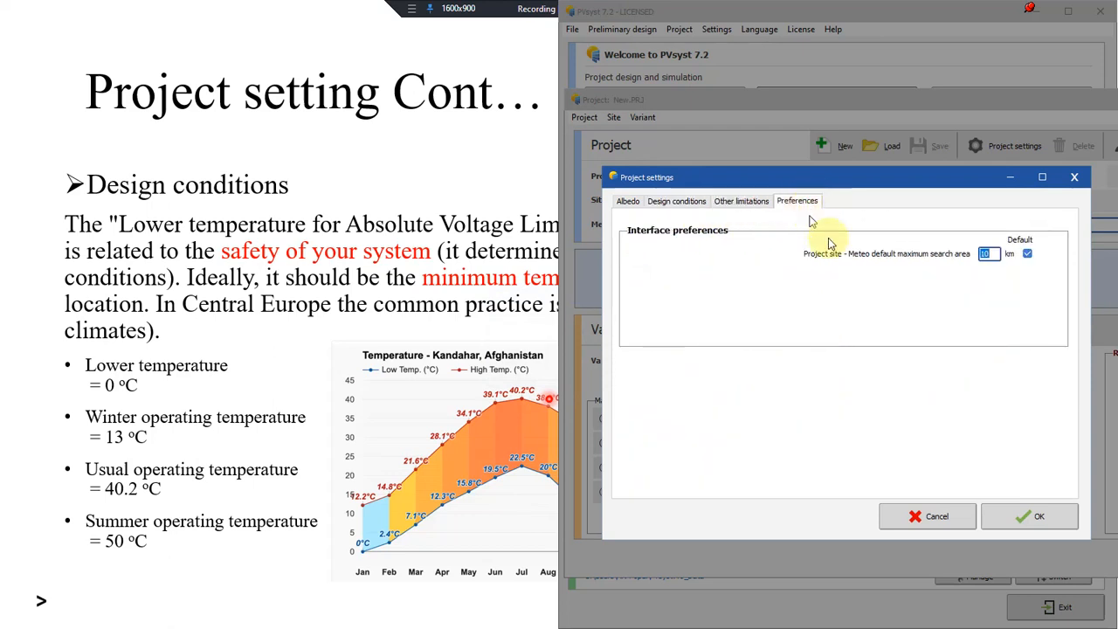
left_click(1019, 519)
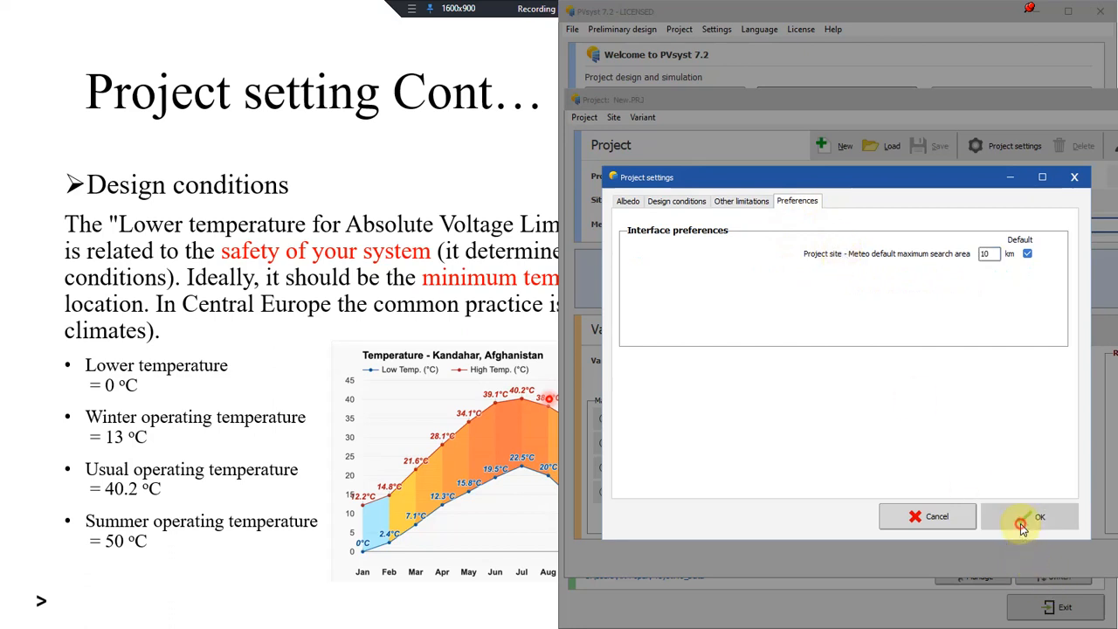
left_click(1018, 406)
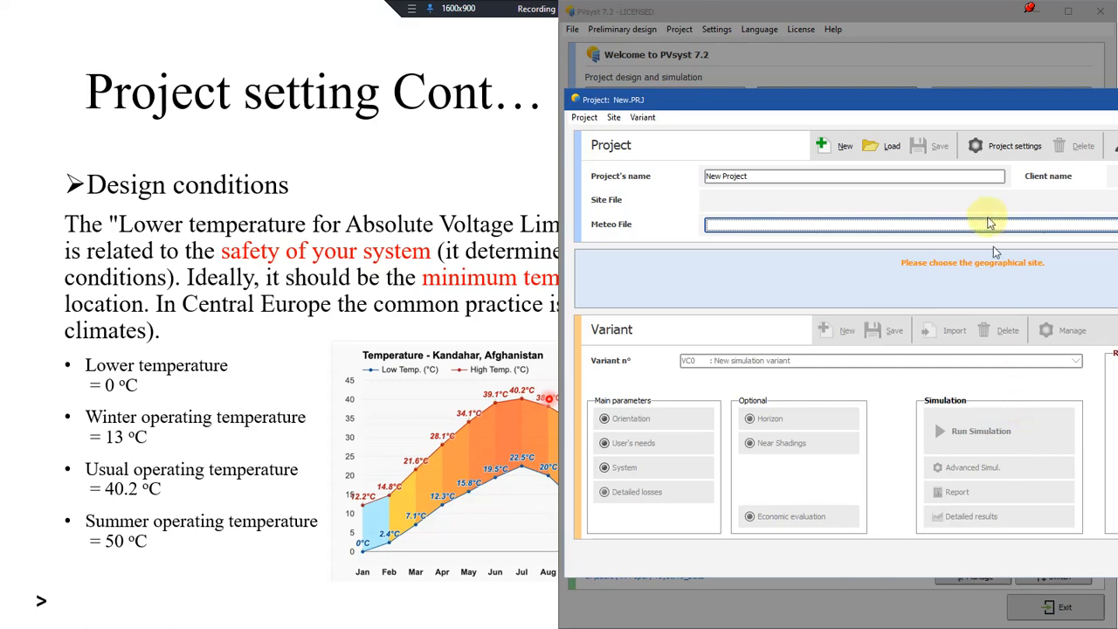
Rename the project as Stand Alone.
left_click_drag(957, 108, 755, 106)
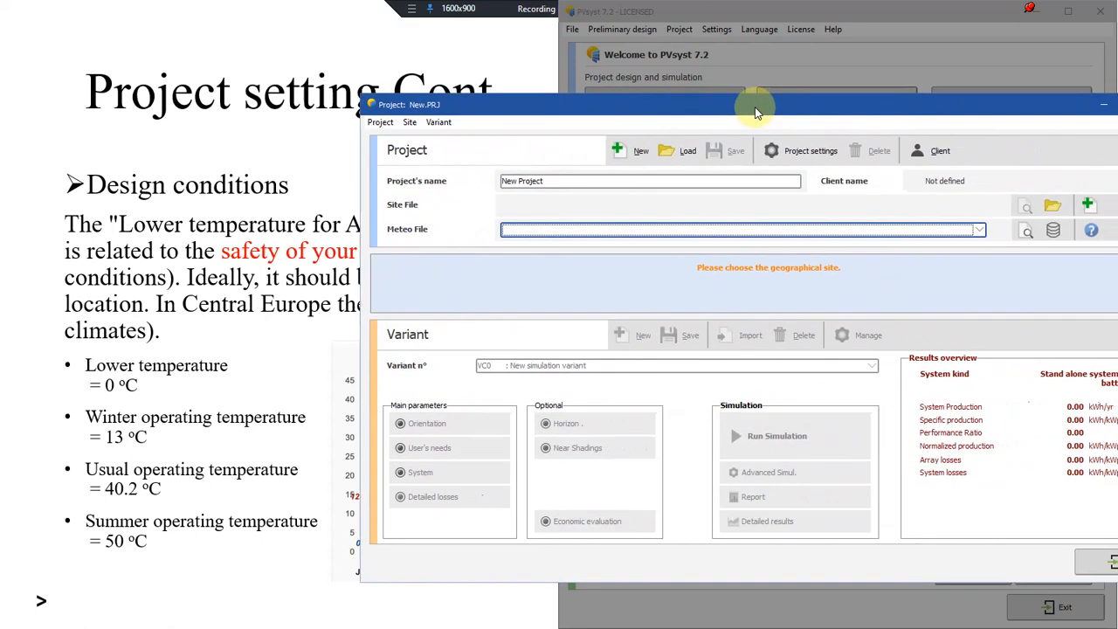
left_click(668, 182)
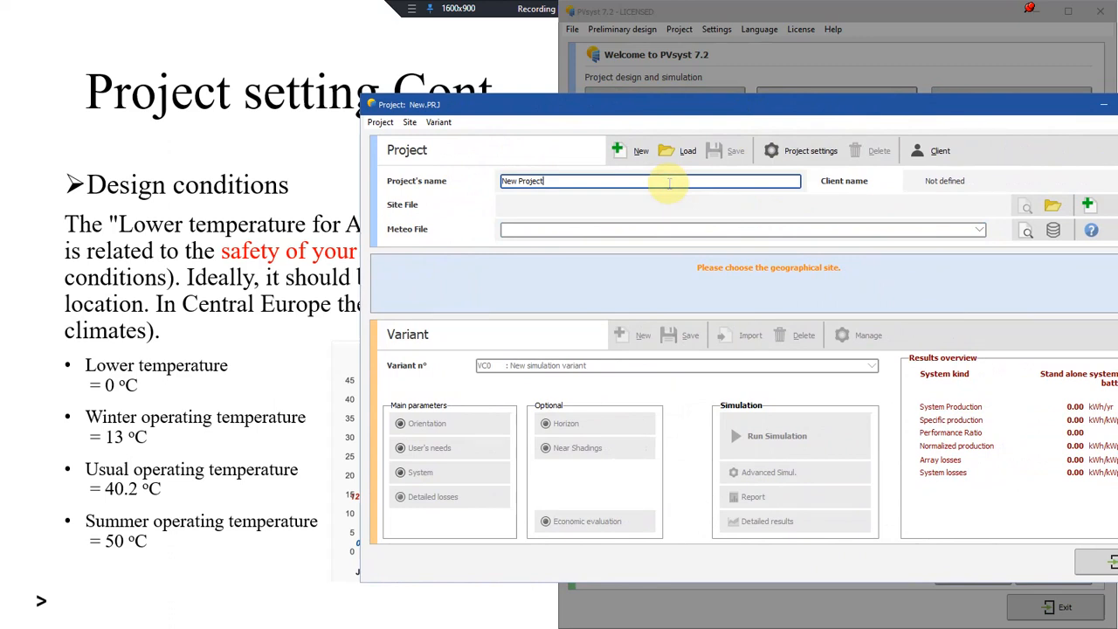
left_click_drag(578, 181, 473, 183)
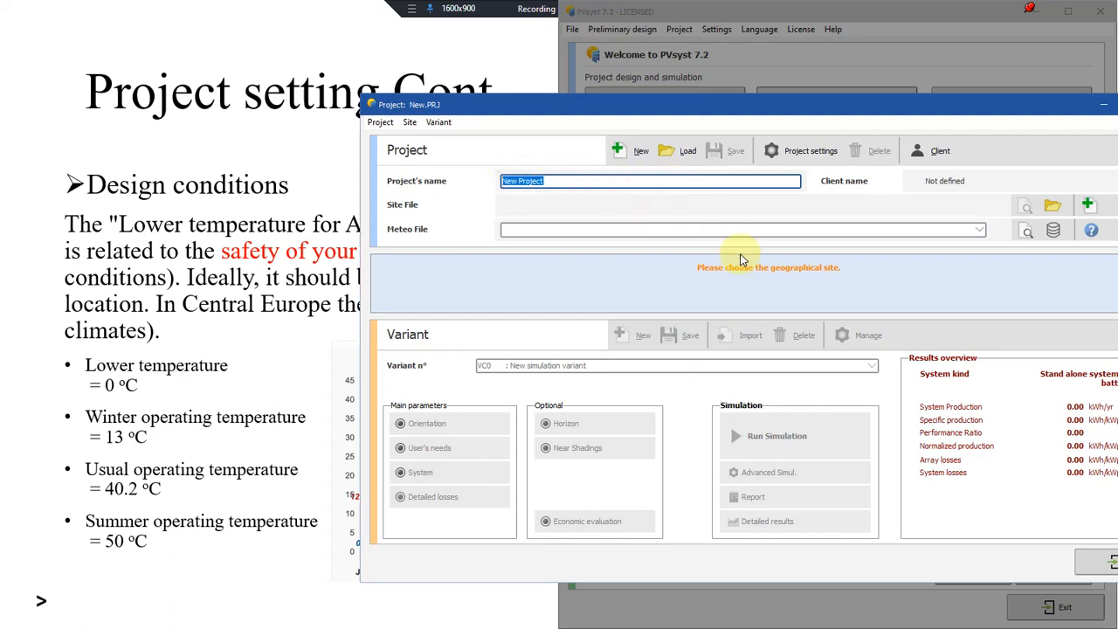
key("BackSpace")
type("S")
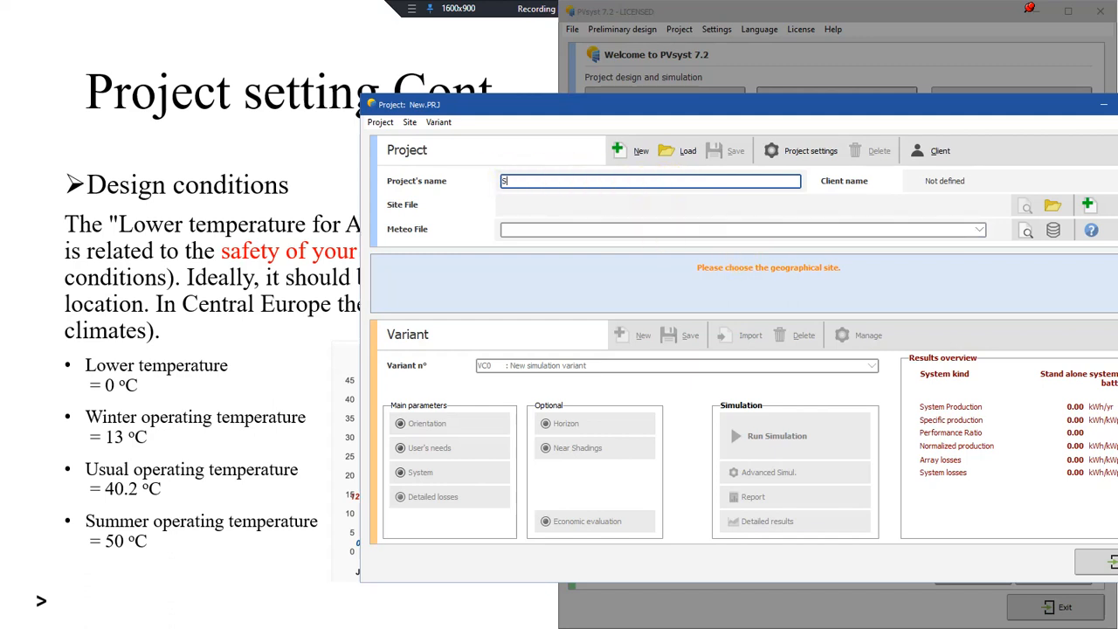
type("tand Alone")
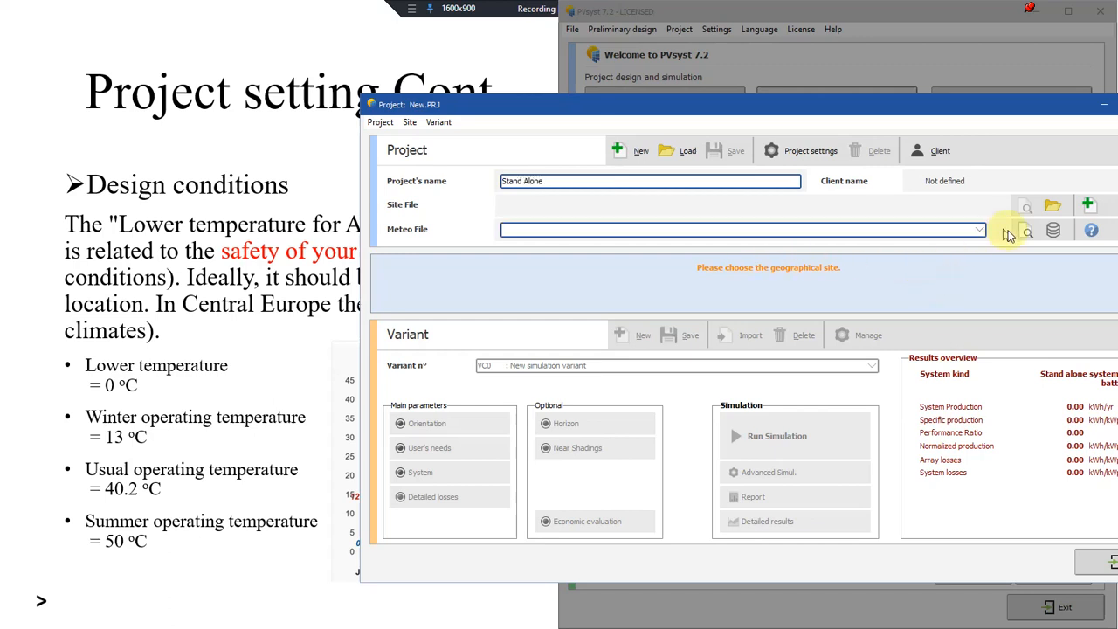
Open the geographical site selection for the project and list the available sites for Antarctica.
left_click(1050, 207)
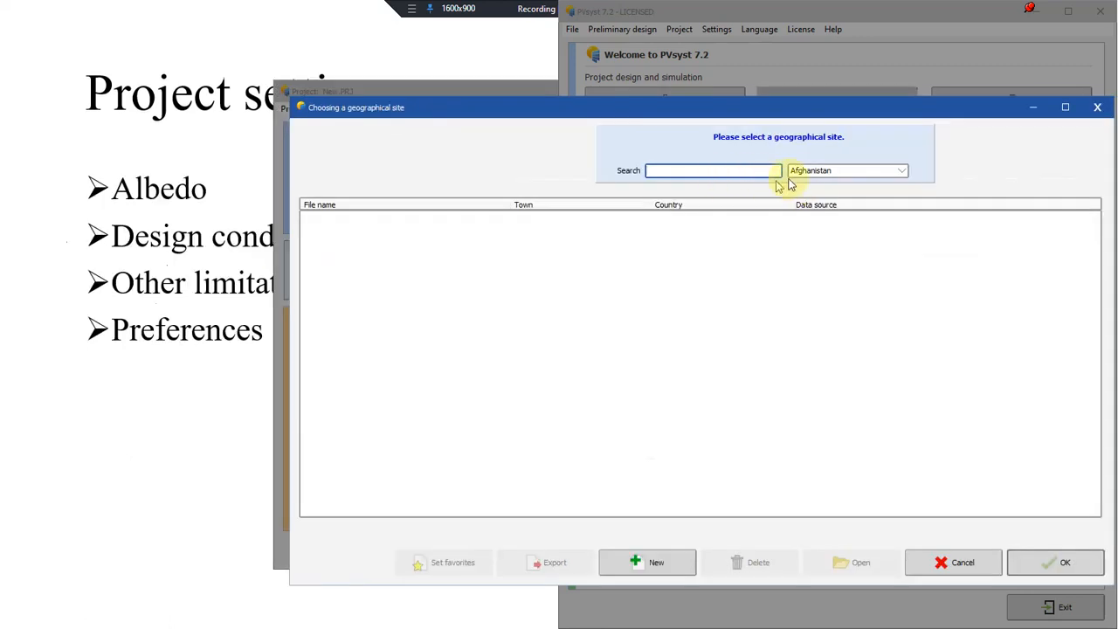
left_click(798, 170)
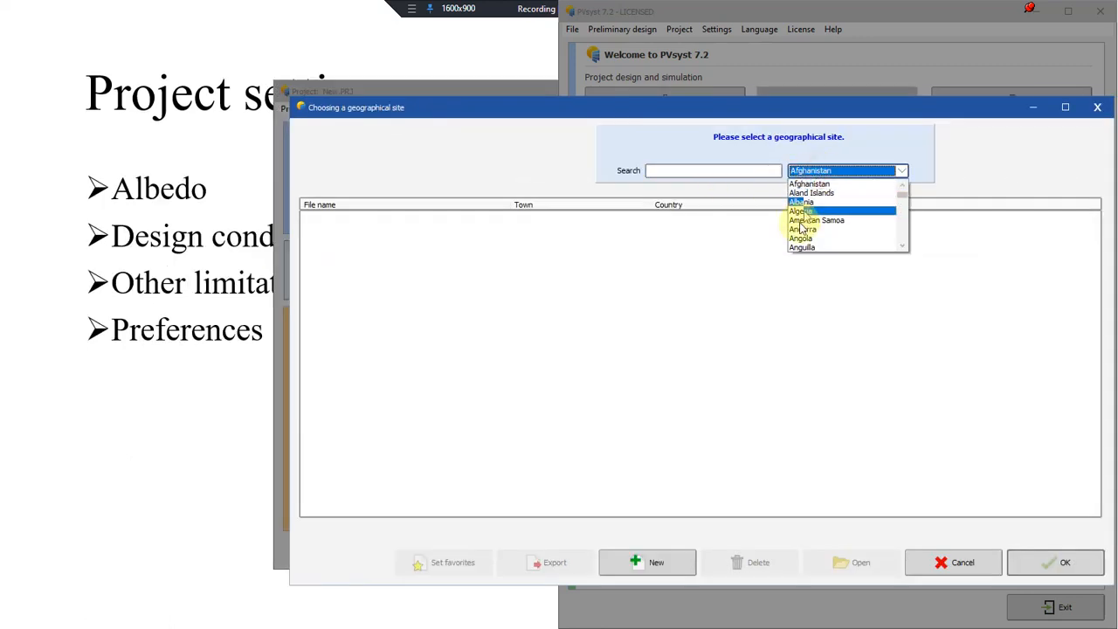
left_click(682, 255)
left_click(852, 186)
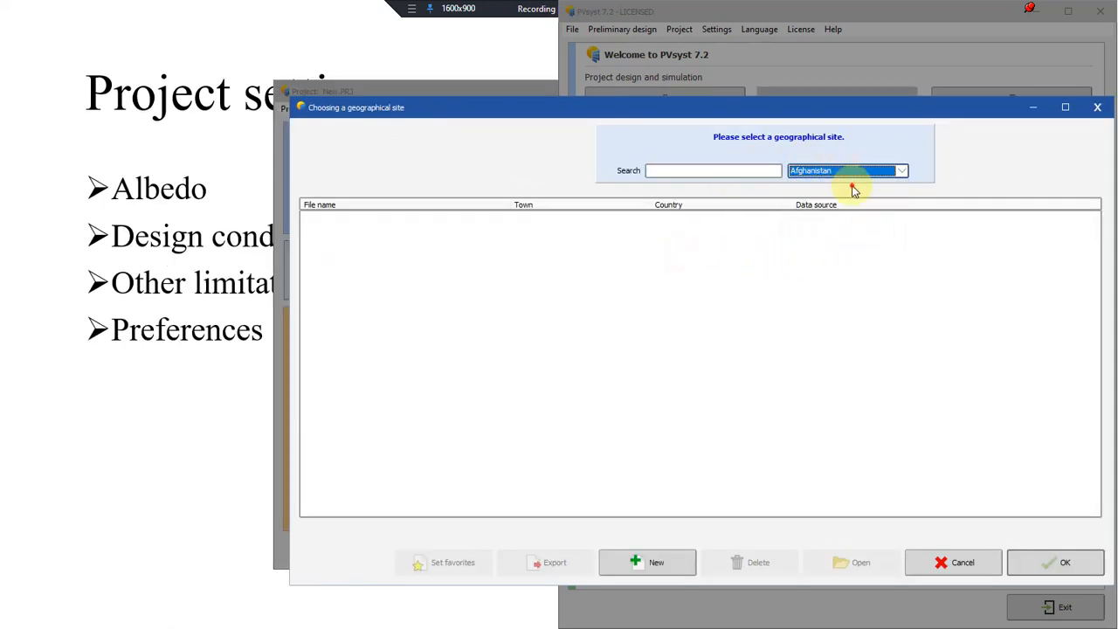
left_click(905, 184)
left_click(906, 197)
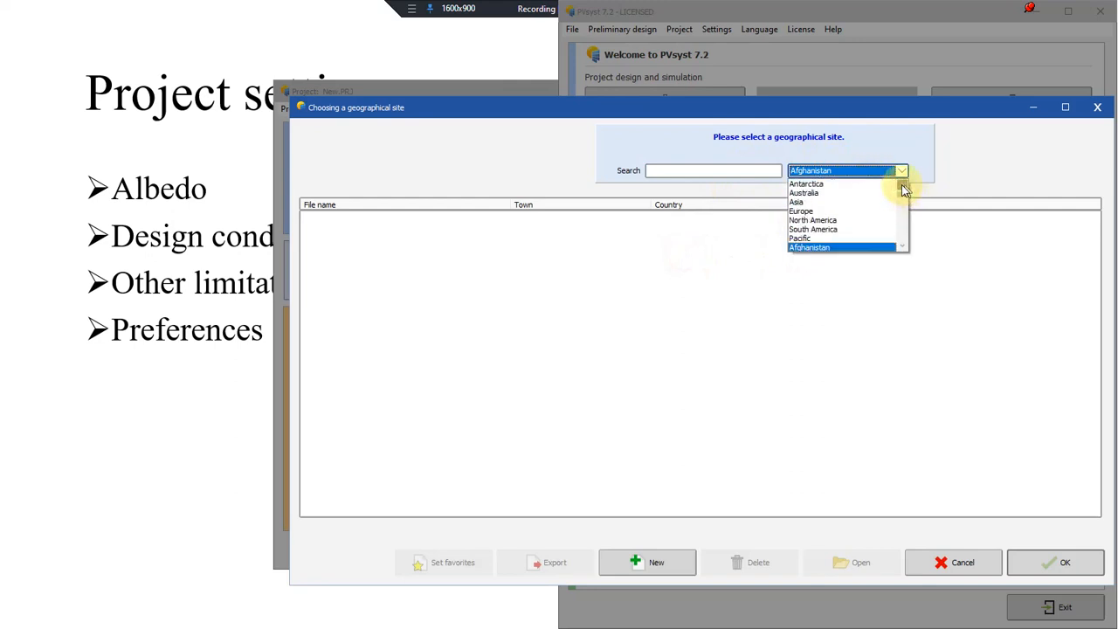
left_click(860, 185)
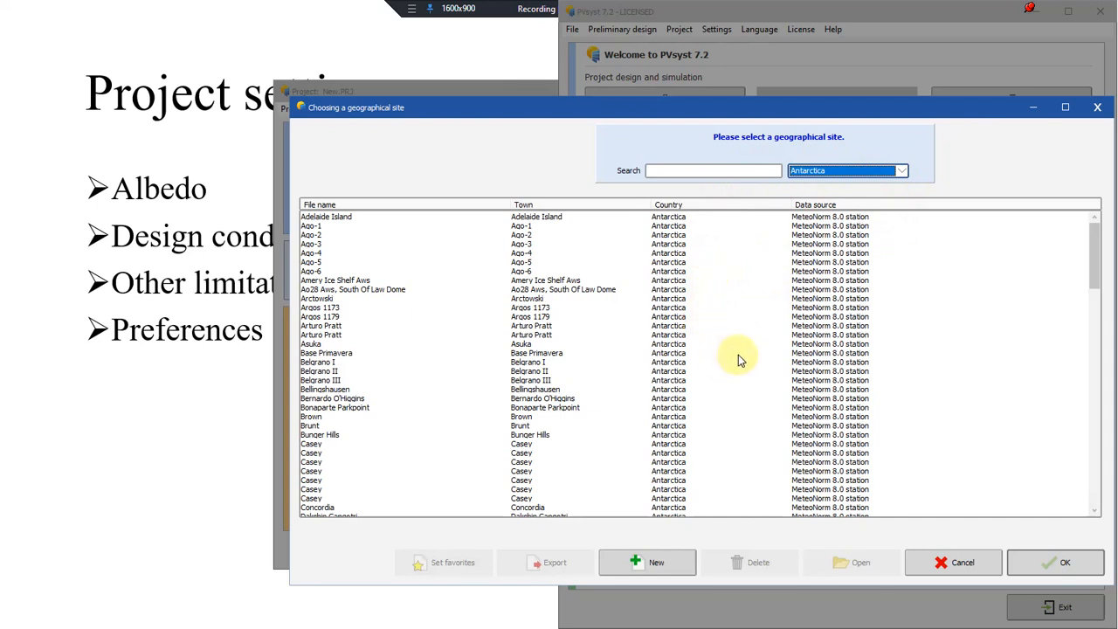
Create a new geographical site by locating Kandahar on the interactive map and accepting the selected point.
left_click(648, 566)
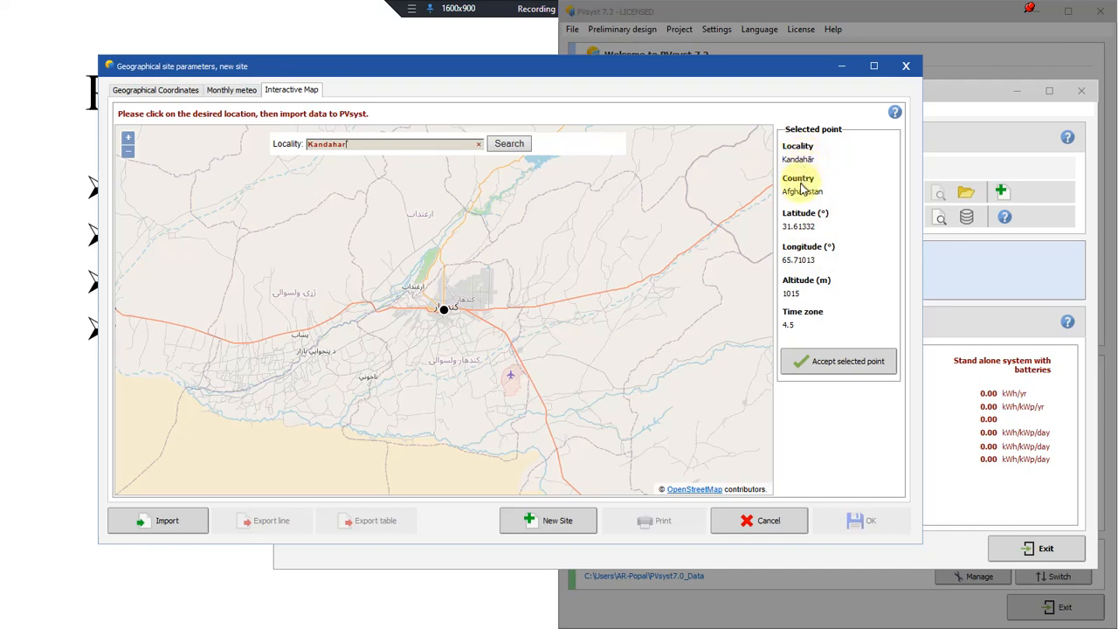
left_click(817, 366)
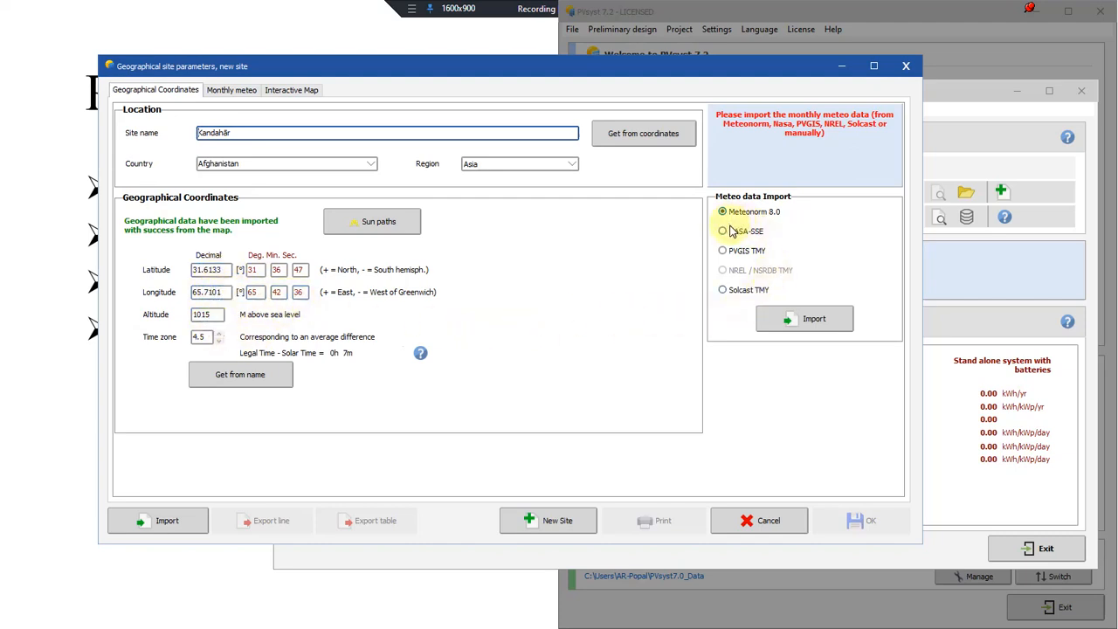
Check the monthly meteo table and import the Kandahar site's meteo data from Meteonorm 8.0.
left_click(230, 90)
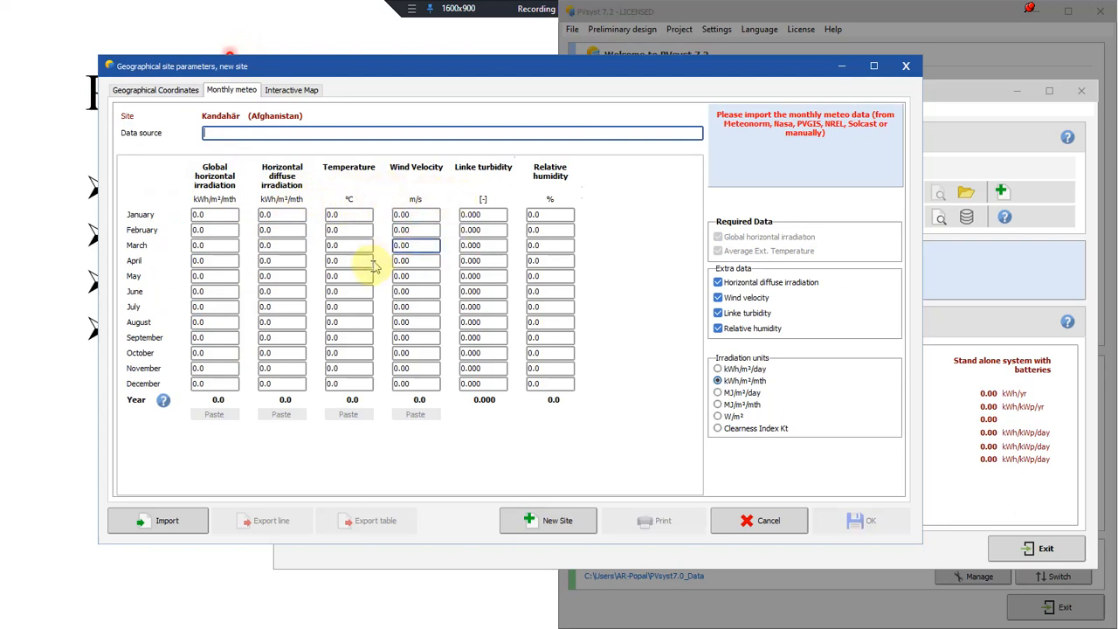
left_click(168, 87)
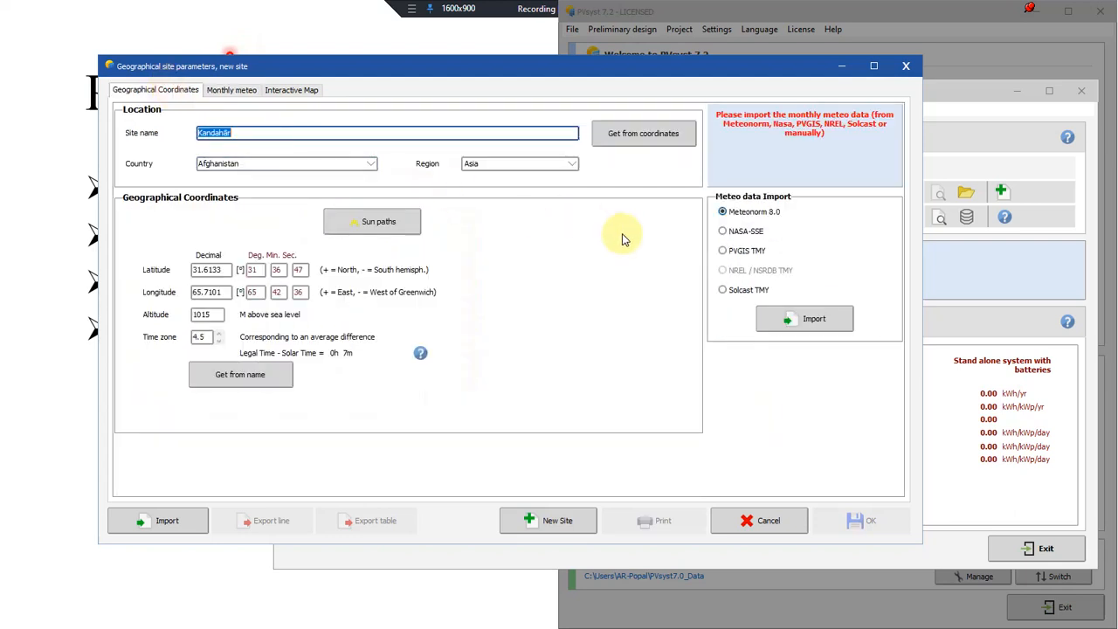
left_click(744, 232)
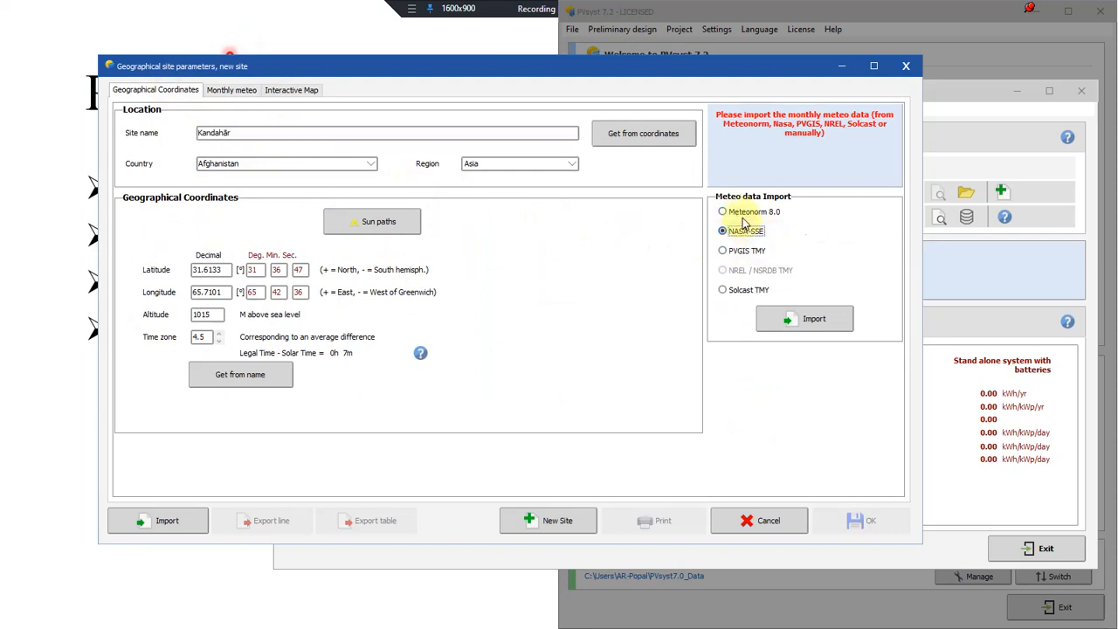
left_click(732, 212)
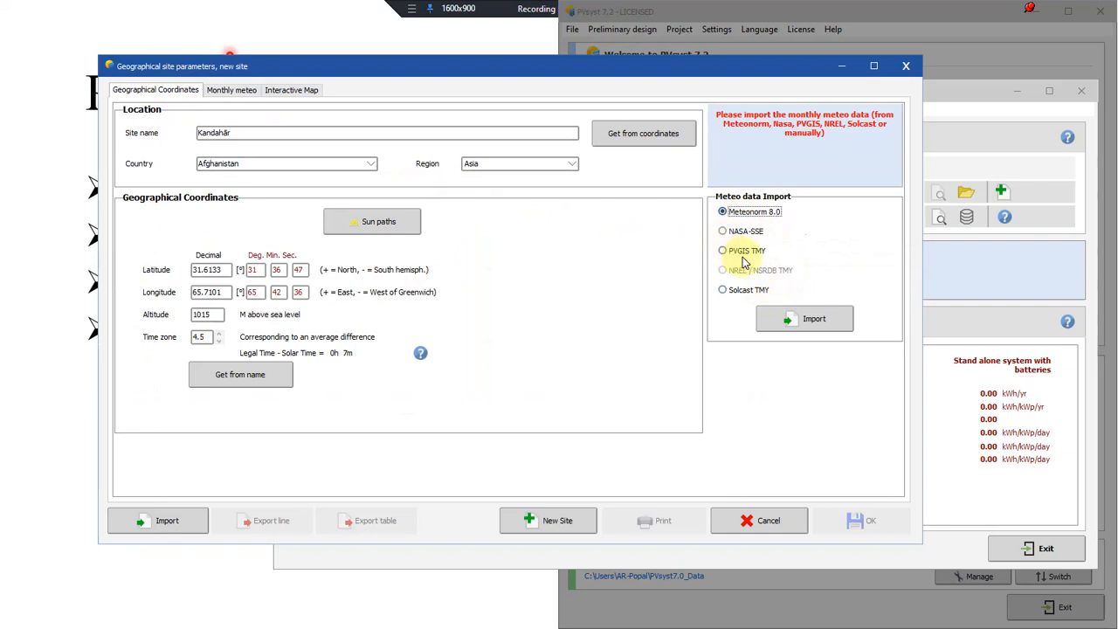
left_click(805, 320)
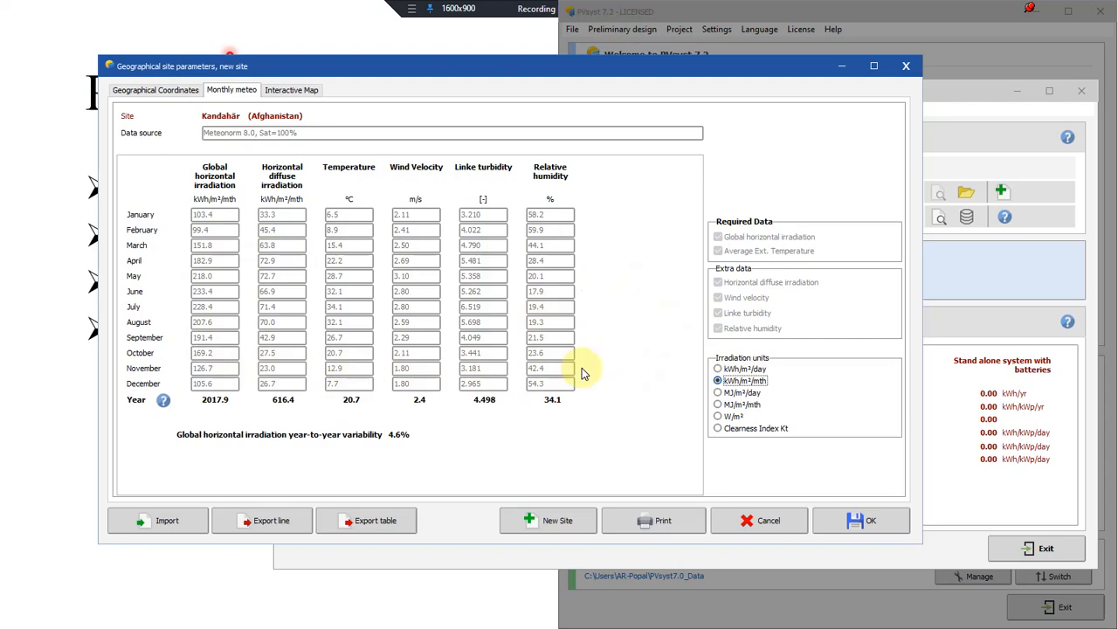
Save the geographical site file as Kandahār_MN80.
left_click(854, 522)
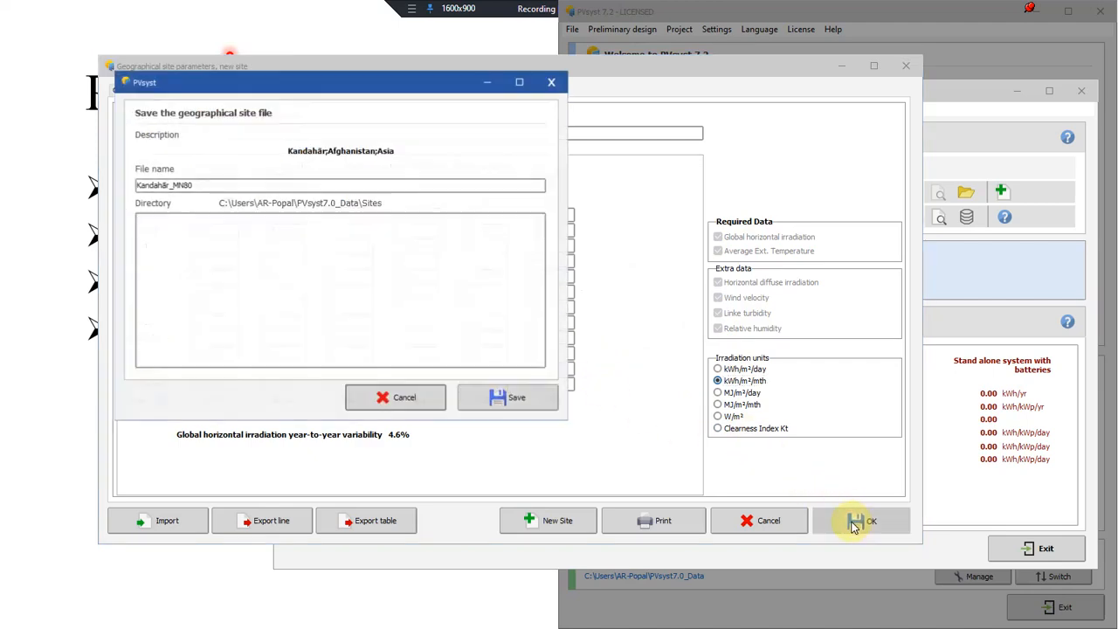
left_click(494, 398)
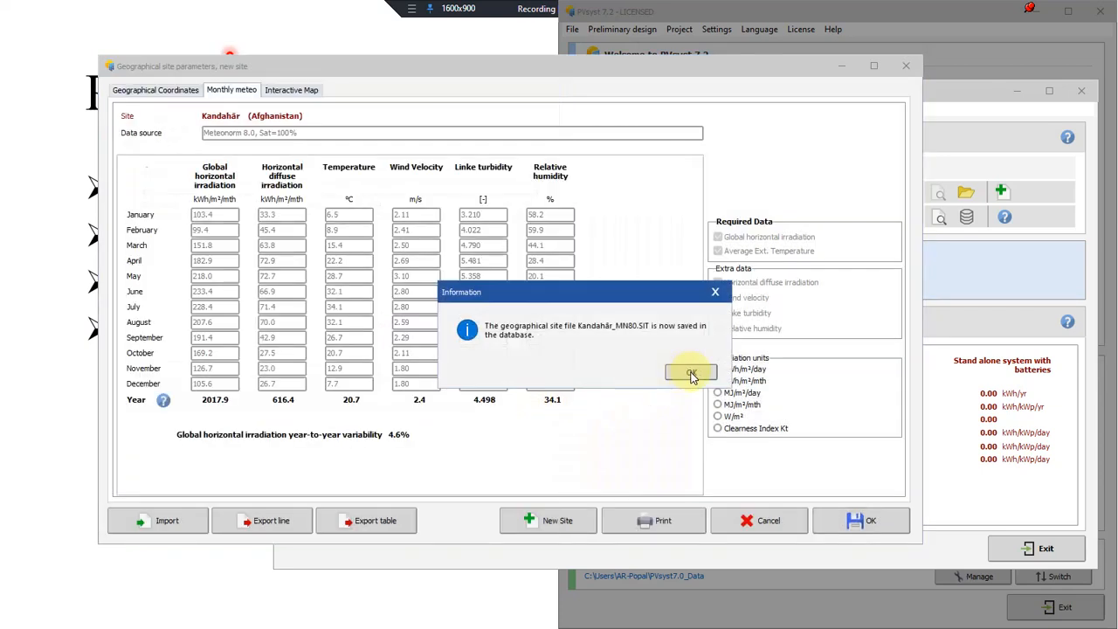
left_click(689, 373)
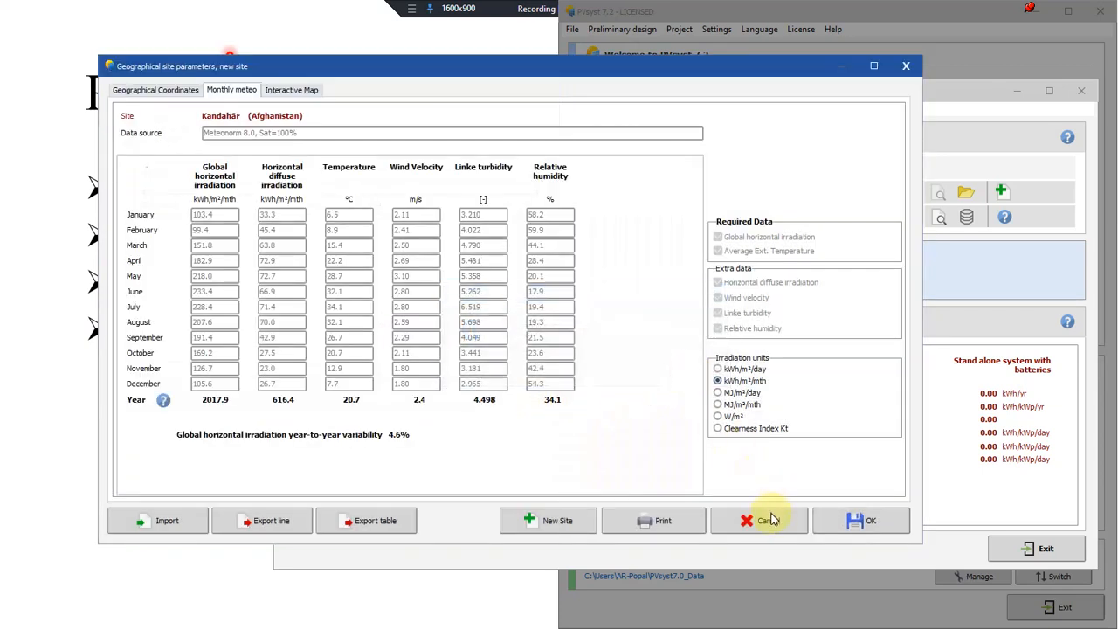
Leave the site parameters and confirm Kandahār_MN80.SIT as the project's geographical site.
left_click(769, 521)
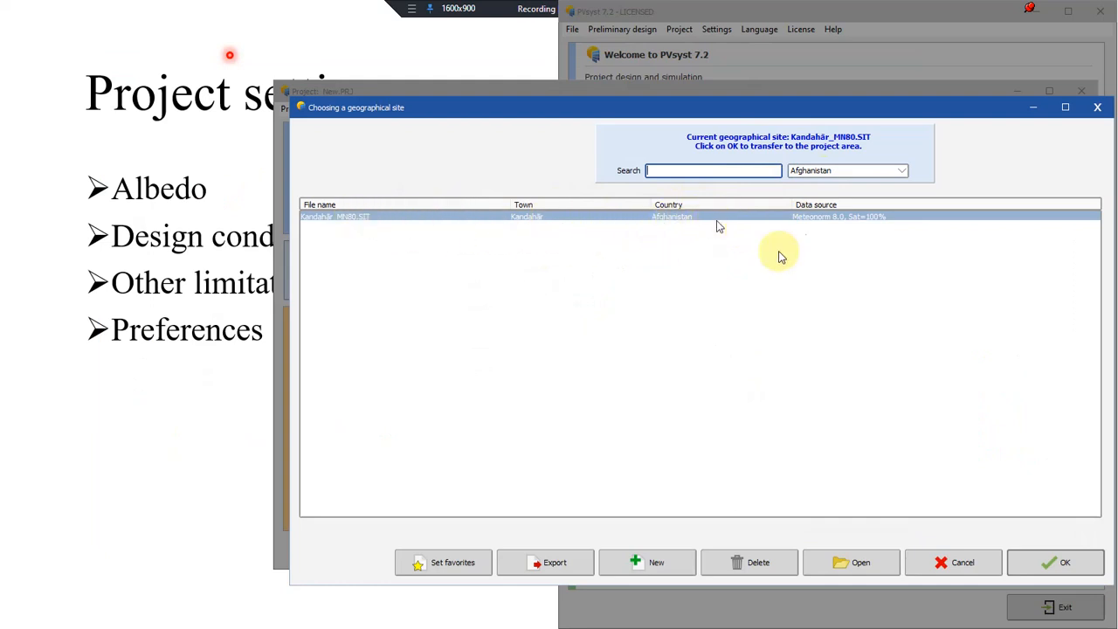
left_click(1034, 566)
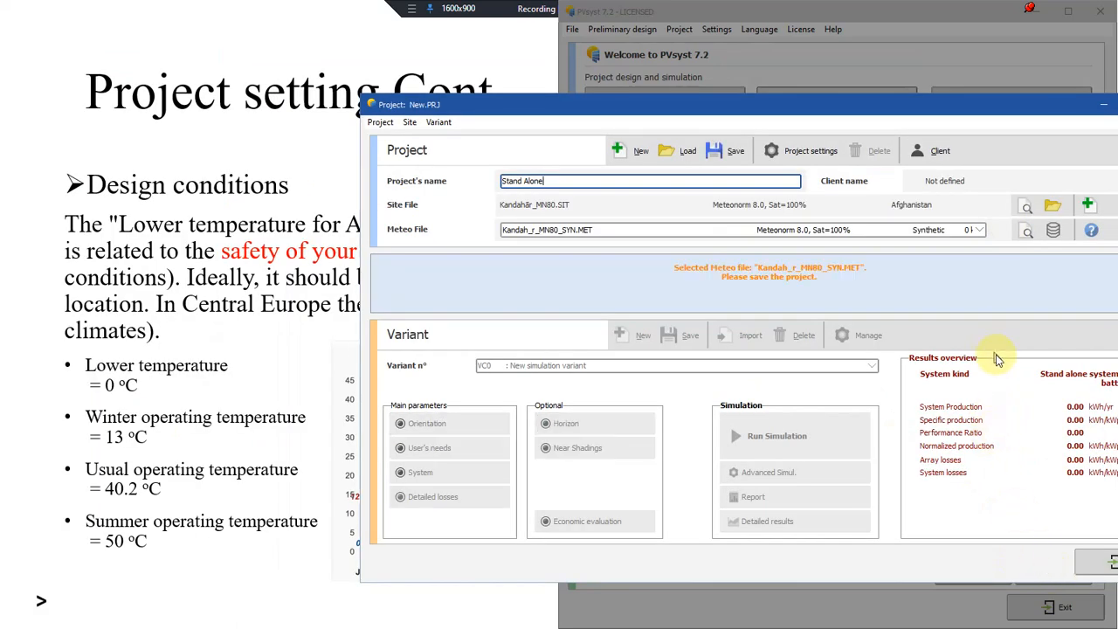
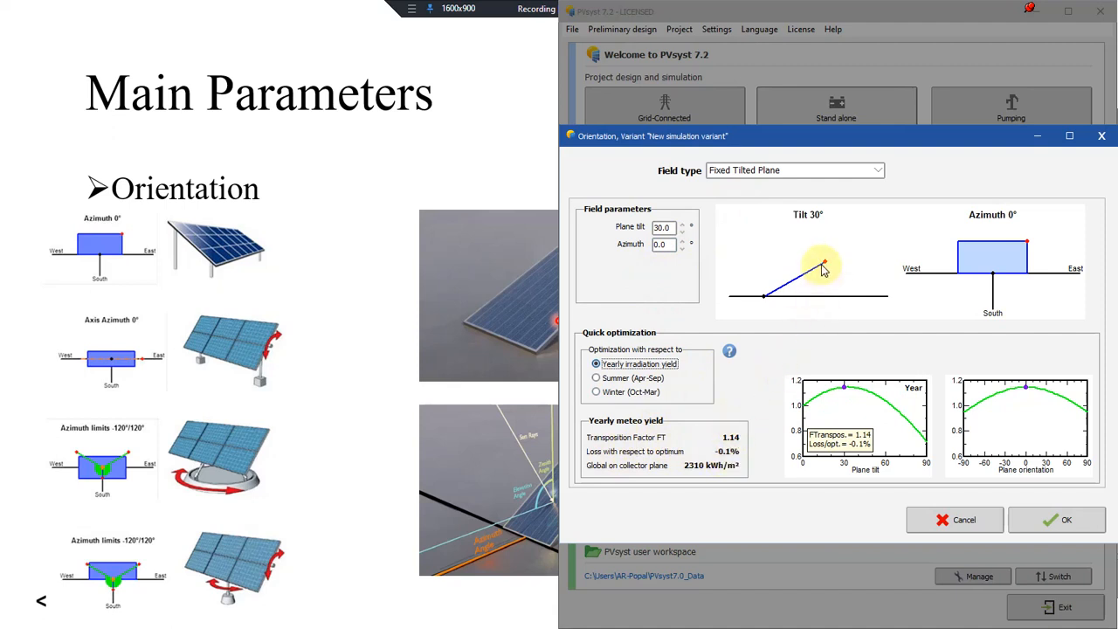
Set the fixed tilted plane's tilt to 31° in the variant's orientation and accept it.
left_click_drag(829, 268, 826, 264)
double_click(663, 227)
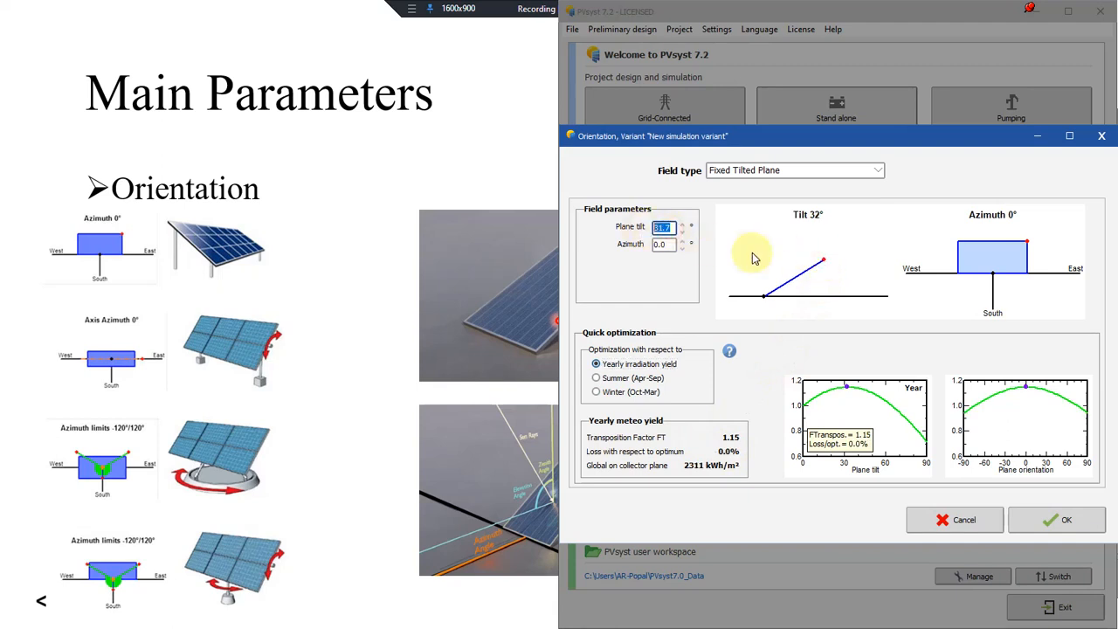
type("31")
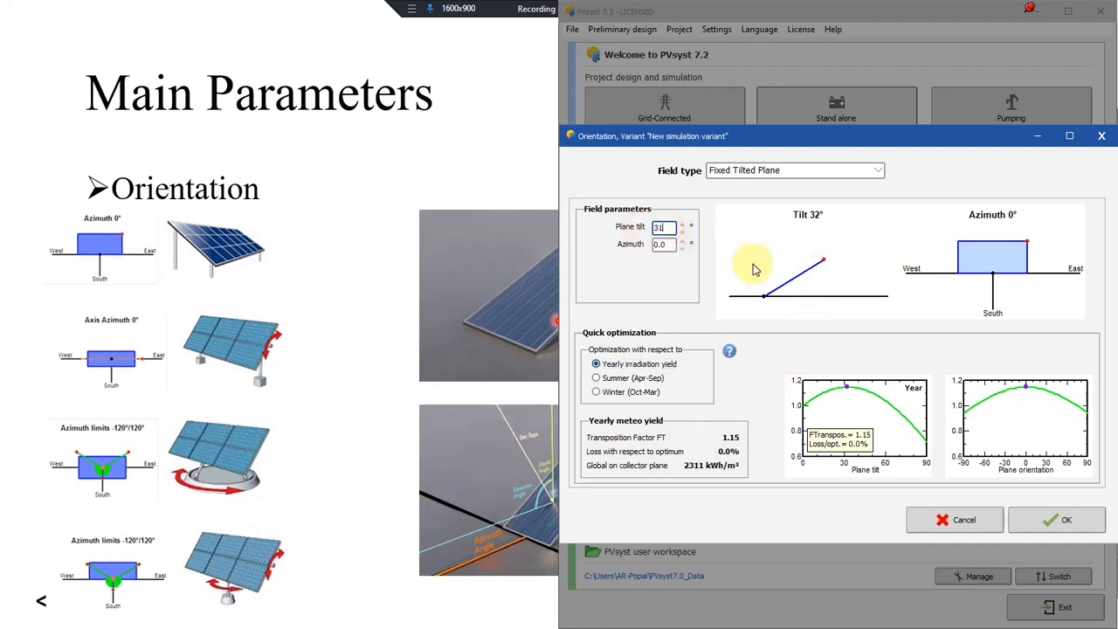
double_click(661, 245)
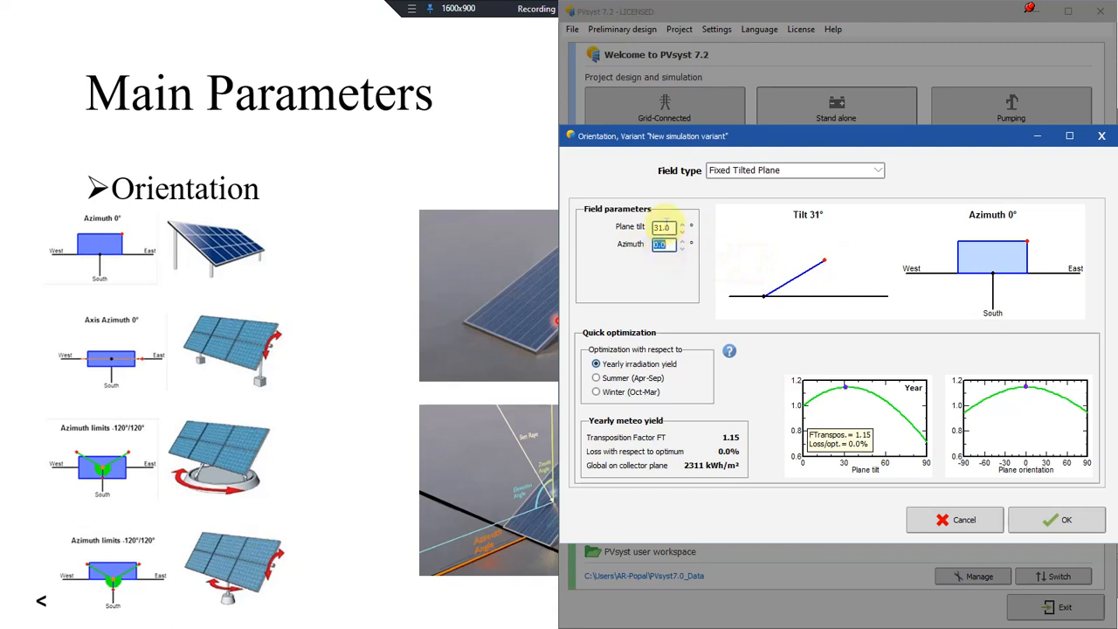
left_click(662, 227)
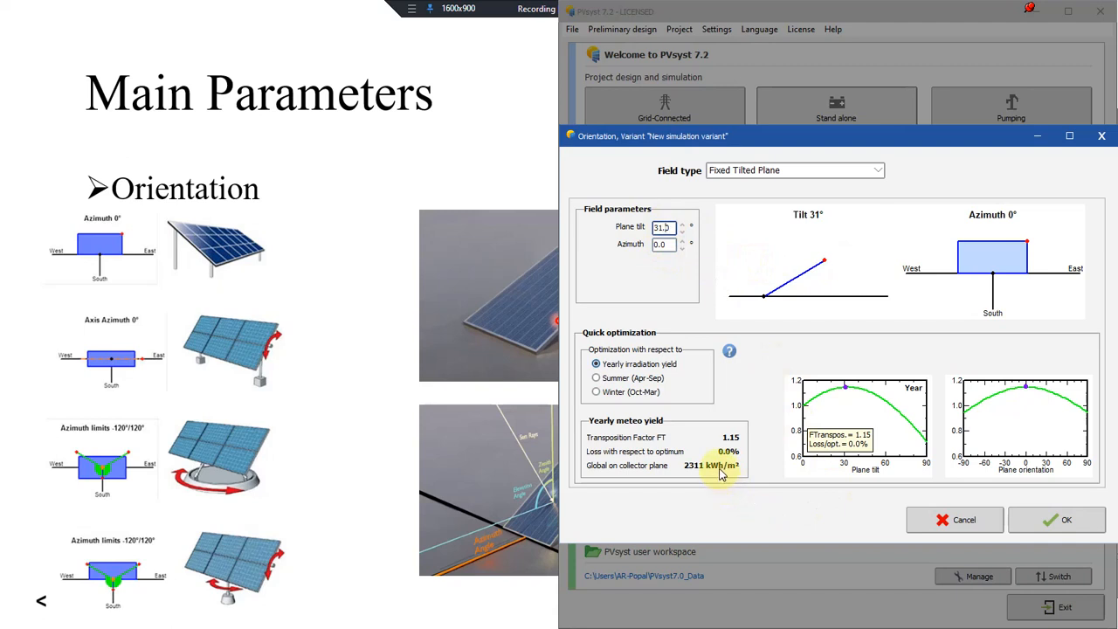
left_click(1039, 522)
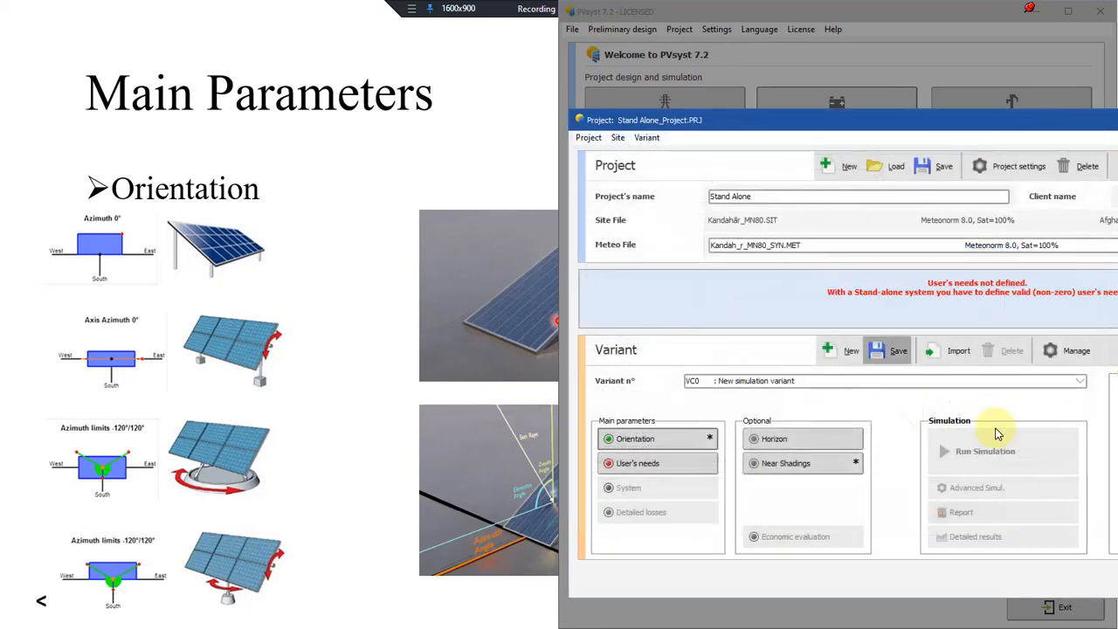
Open the variant's user's needs and define one Other uses appliance with a power of 2000 W.
left_click(674, 465)
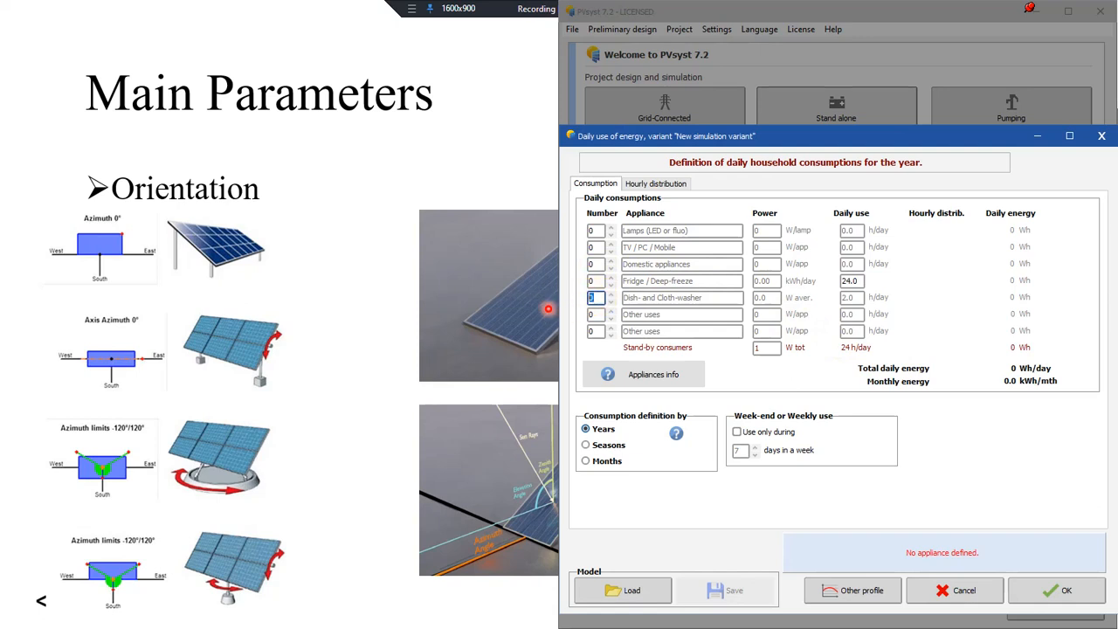
double_click(594, 298)
double_click(594, 314)
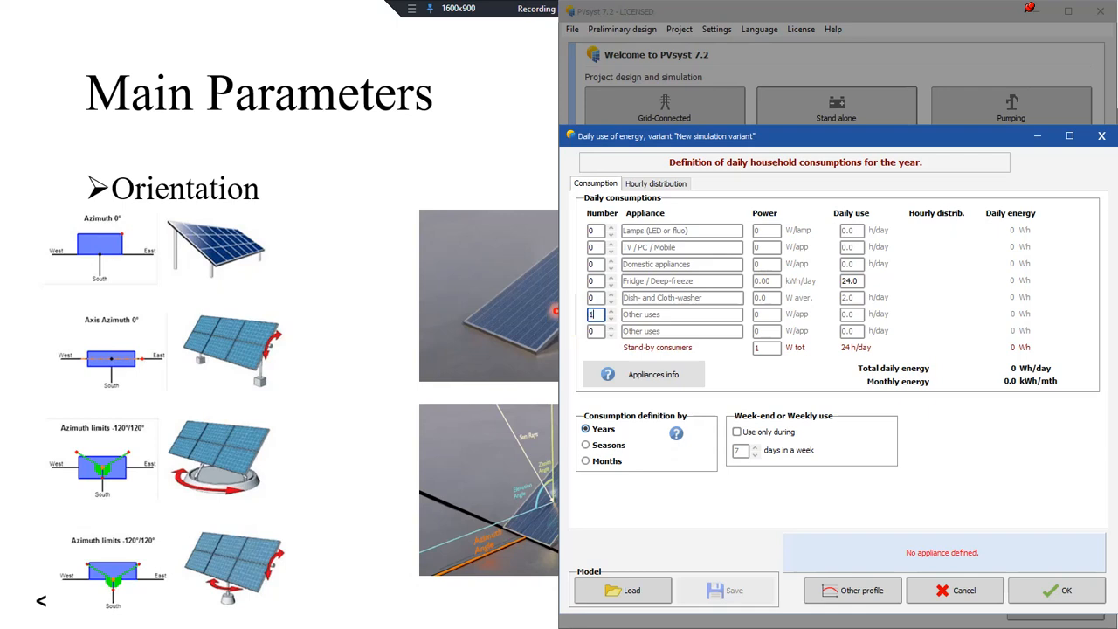
type("1")
left_click(593, 298)
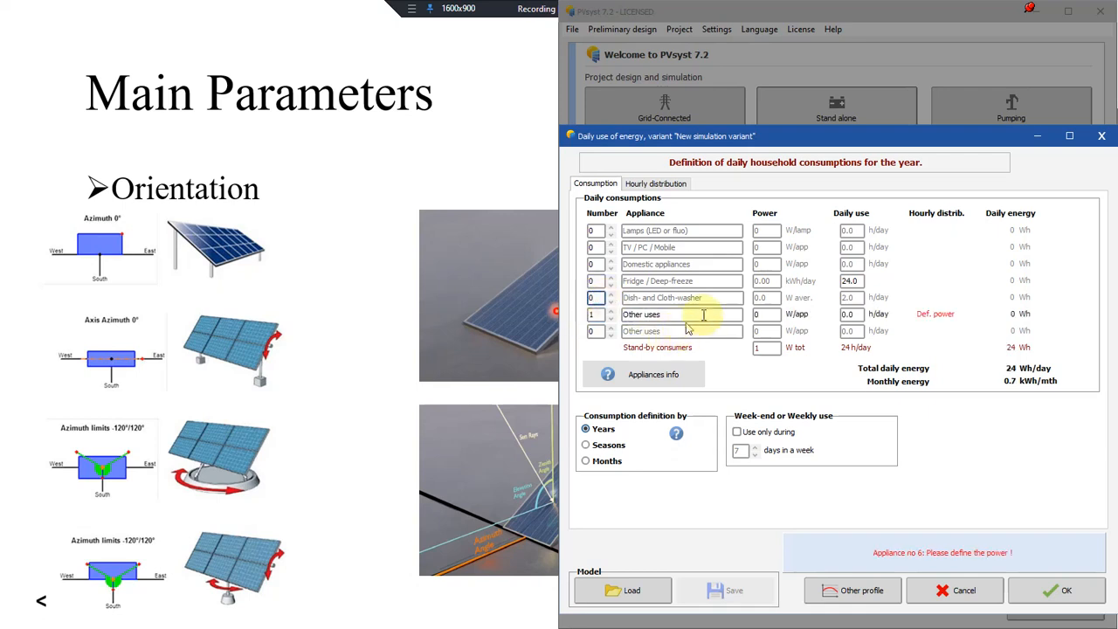
left_click(762, 314)
type("2000")
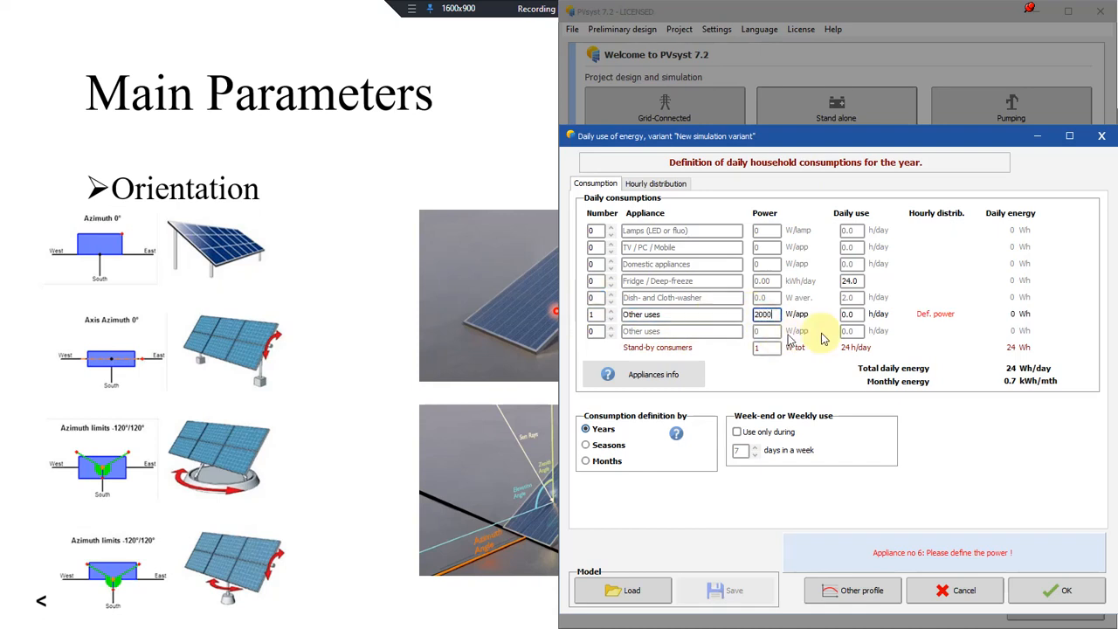
Try assigning the Other uses appliance to all 24 hours in the hourly distribution.
left_click(851, 314)
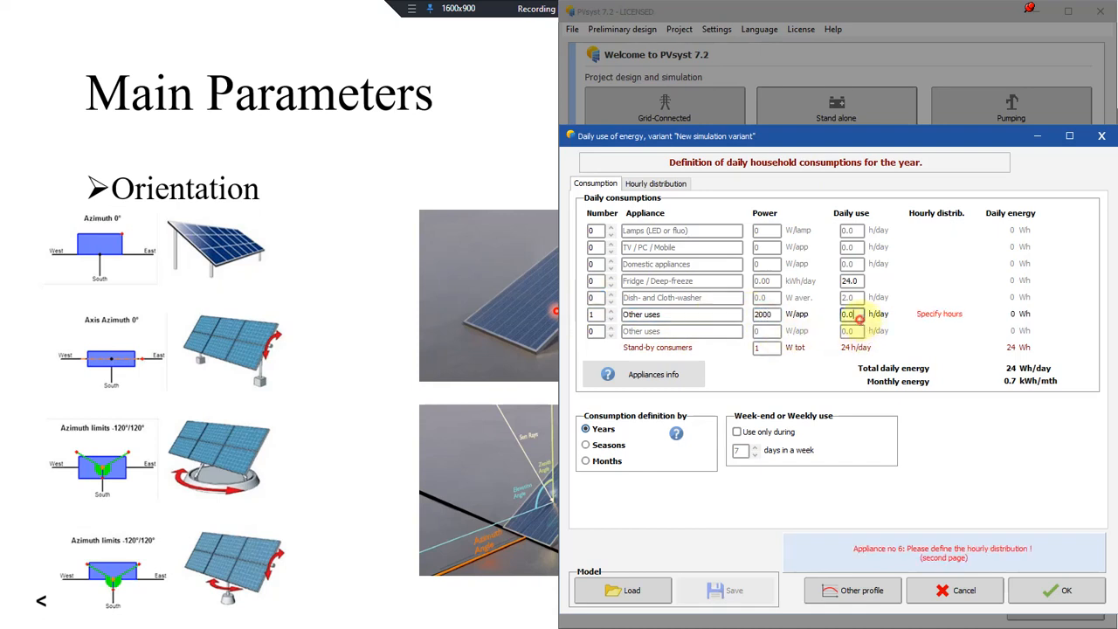
left_click(681, 183)
left_click(655, 288)
left_click_drag(638, 293, 715, 352)
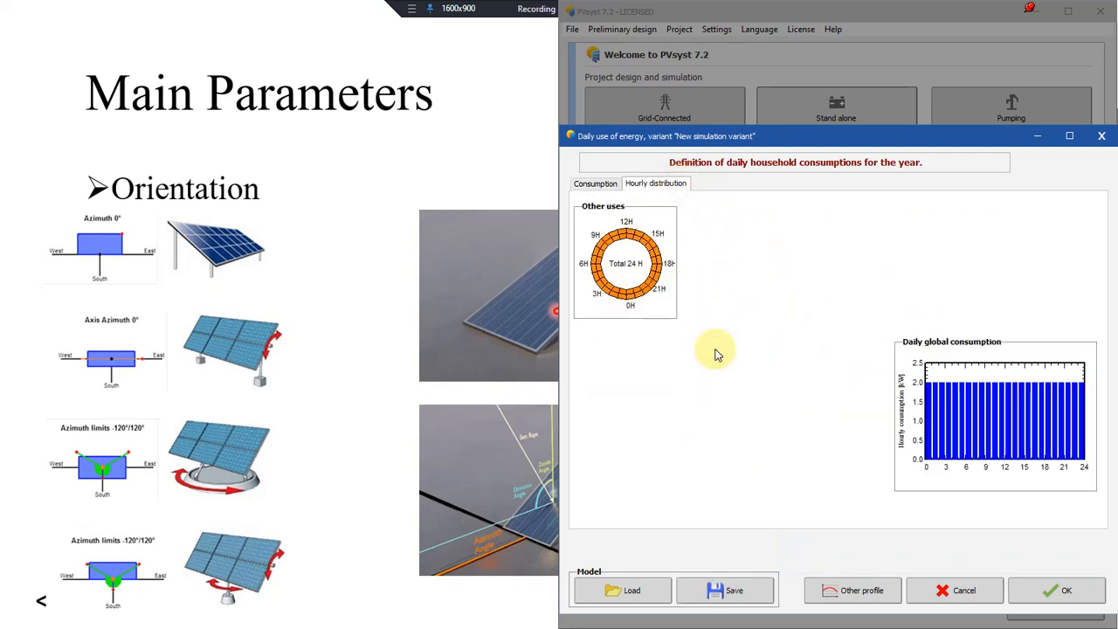
left_click(597, 183)
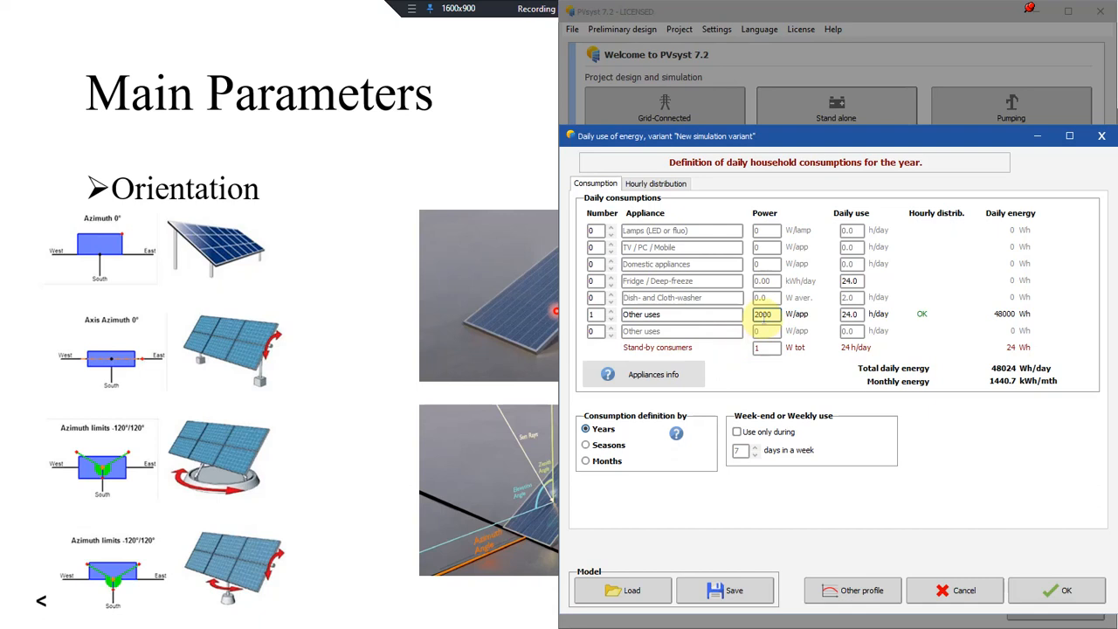
left_click(763, 317)
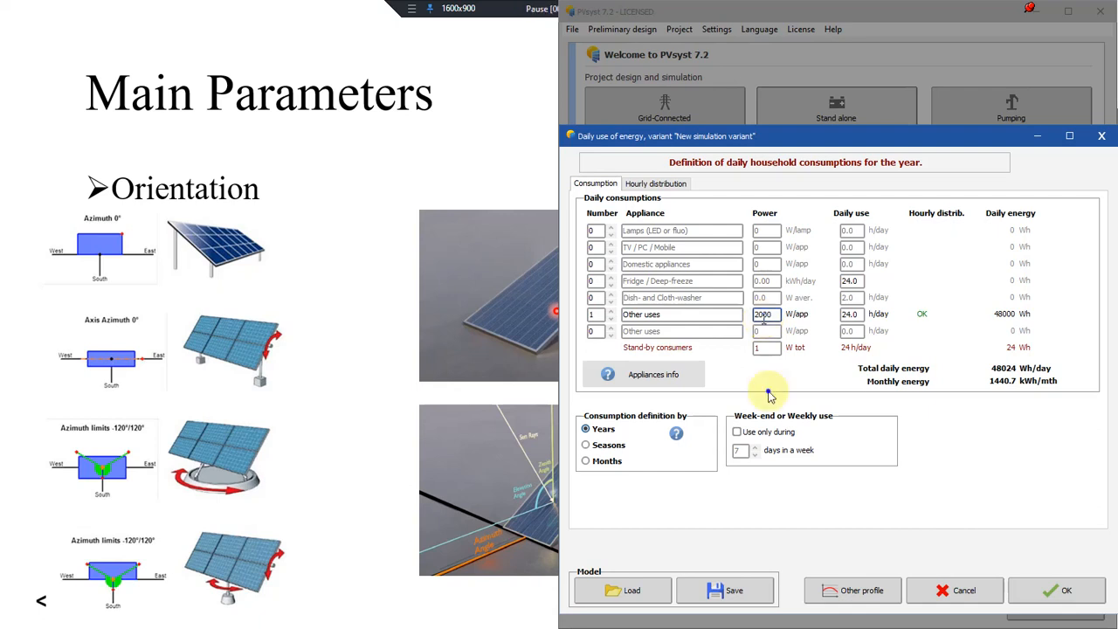
left_click(766, 391)
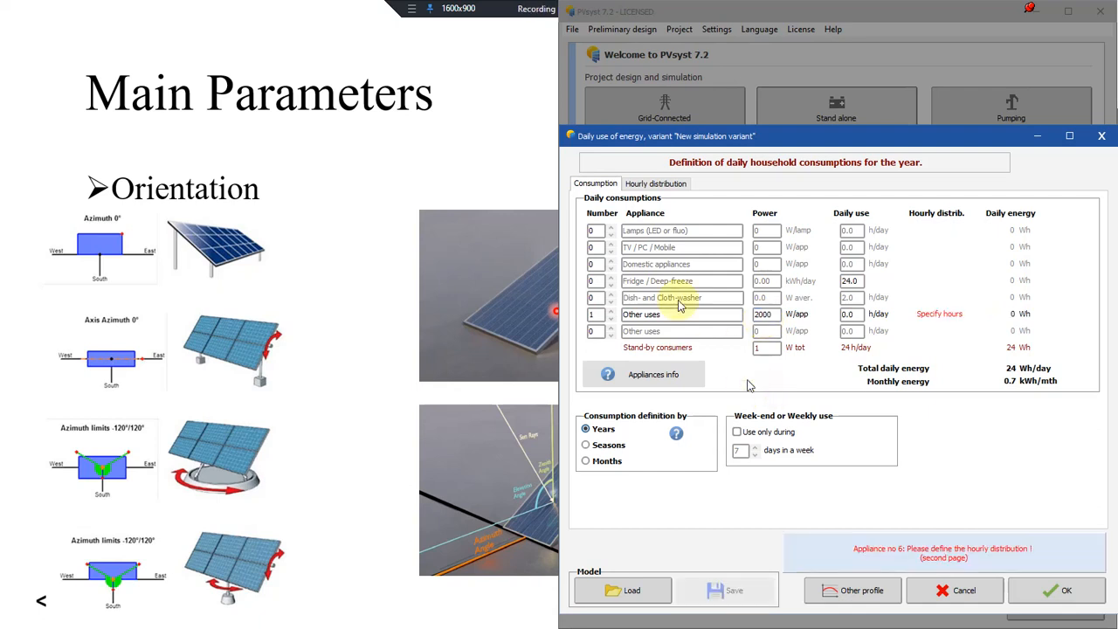
Set the lamps' consumption to 15 lamps at 15 W each.
left_click(594, 231)
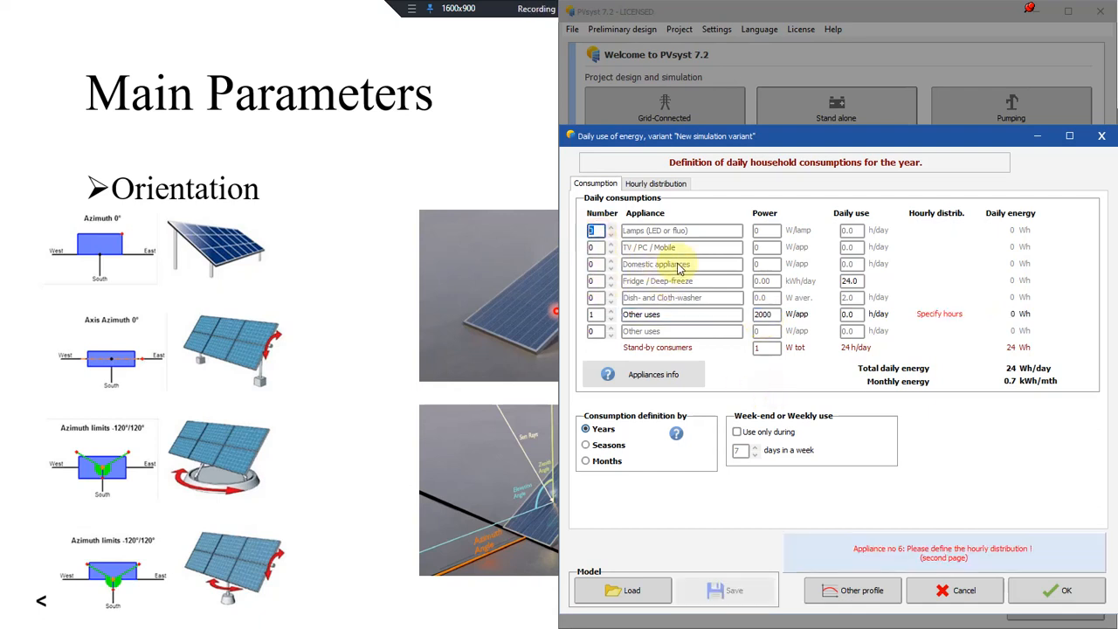
type("15")
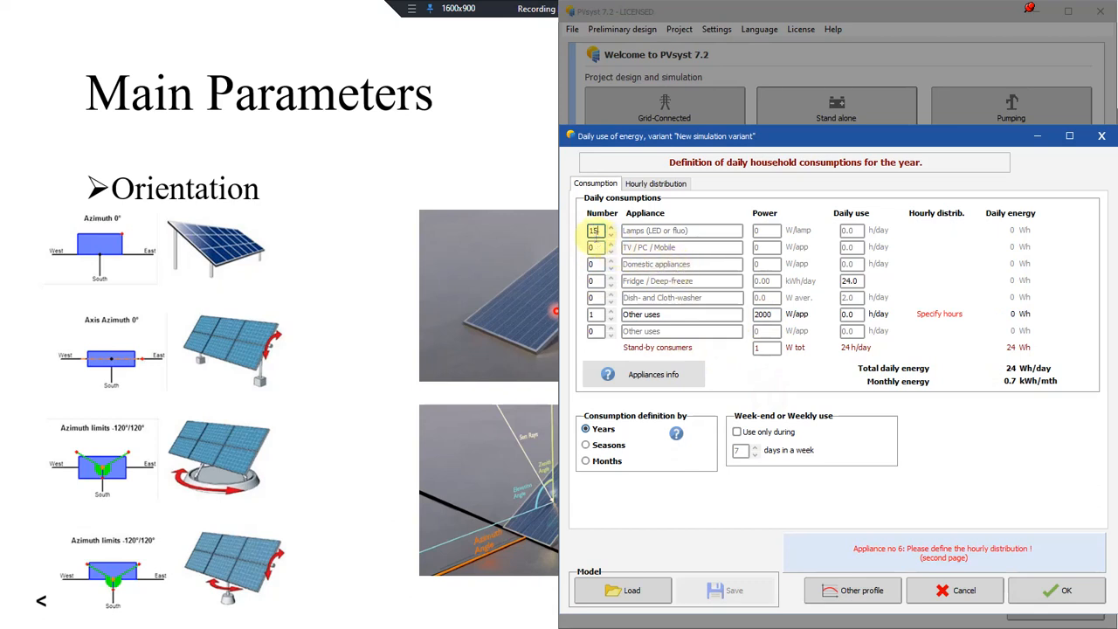
left_click(595, 247)
left_click(760, 230)
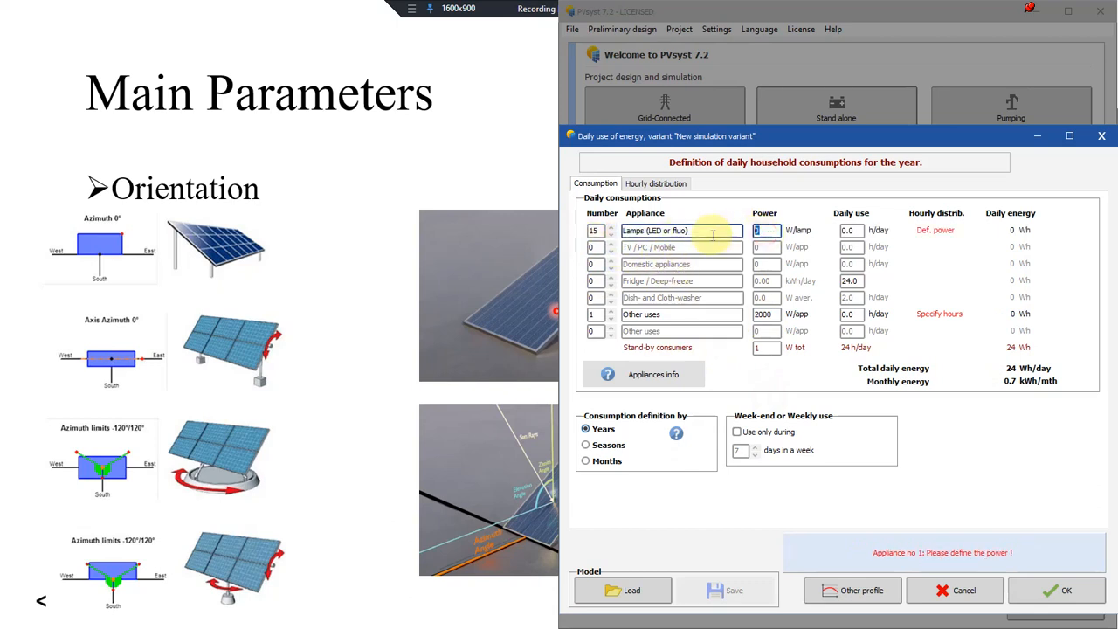
type("15")
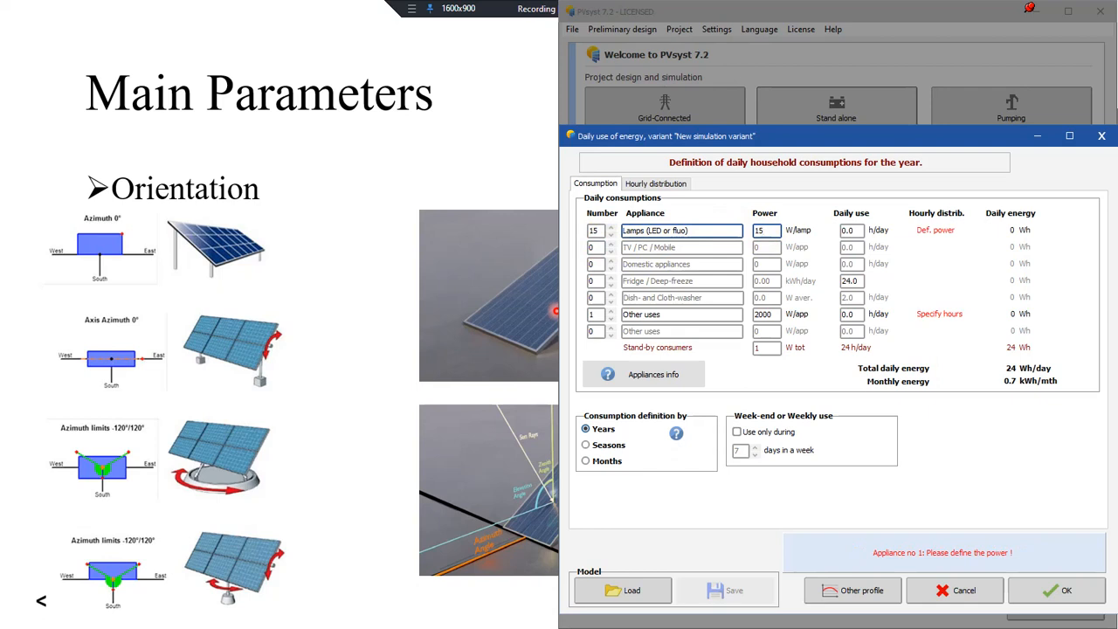
Define 5 units in the TV / PC / Mobile row, rename it PC / Mobile and set its power to 80 W.
left_click(596, 247)
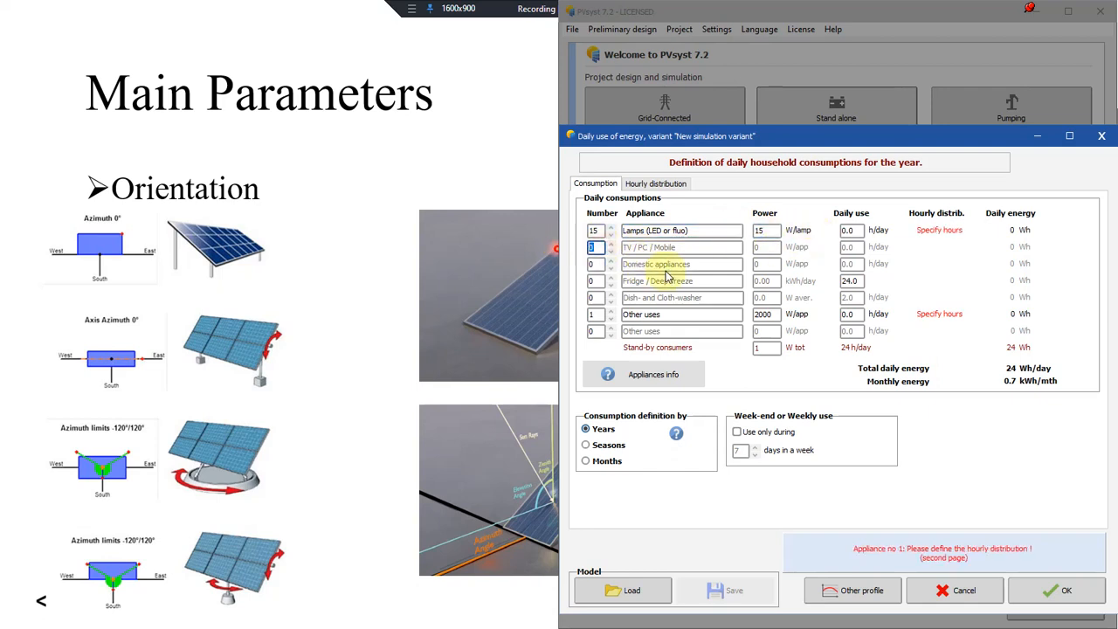
type("5")
left_click(598, 265)
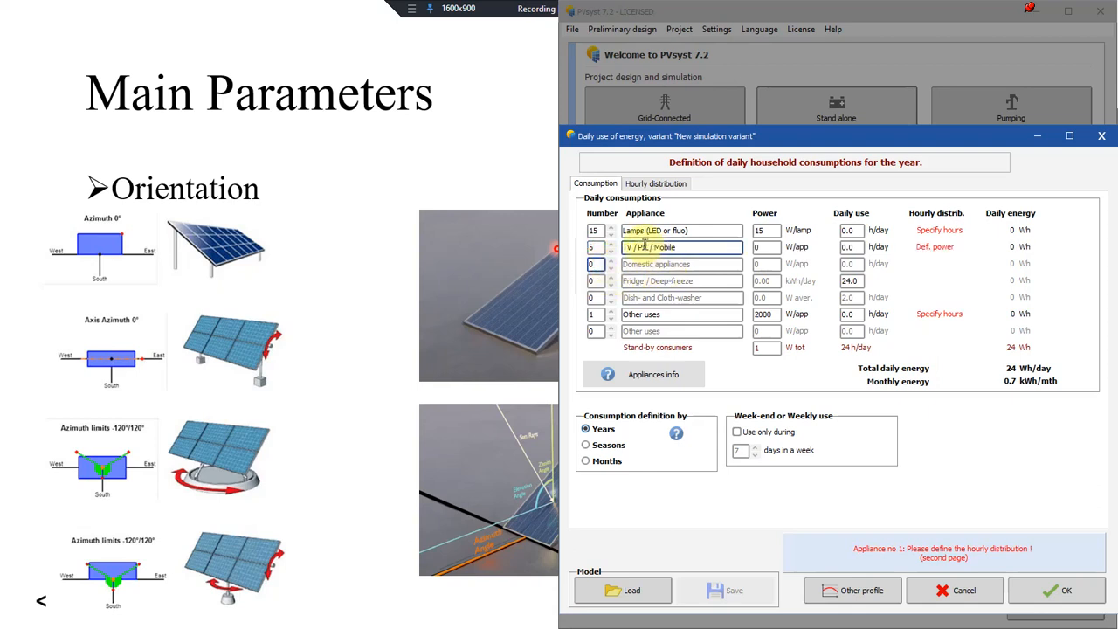
left_click_drag(636, 247, 620, 248)
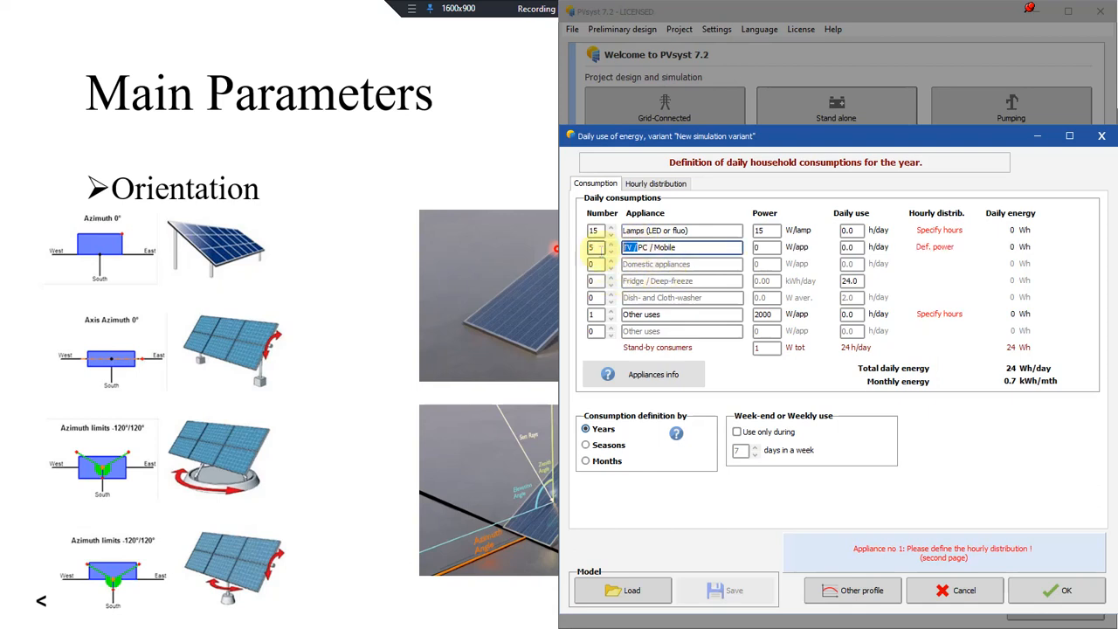
key("BackSpace")
left_click(766, 248)
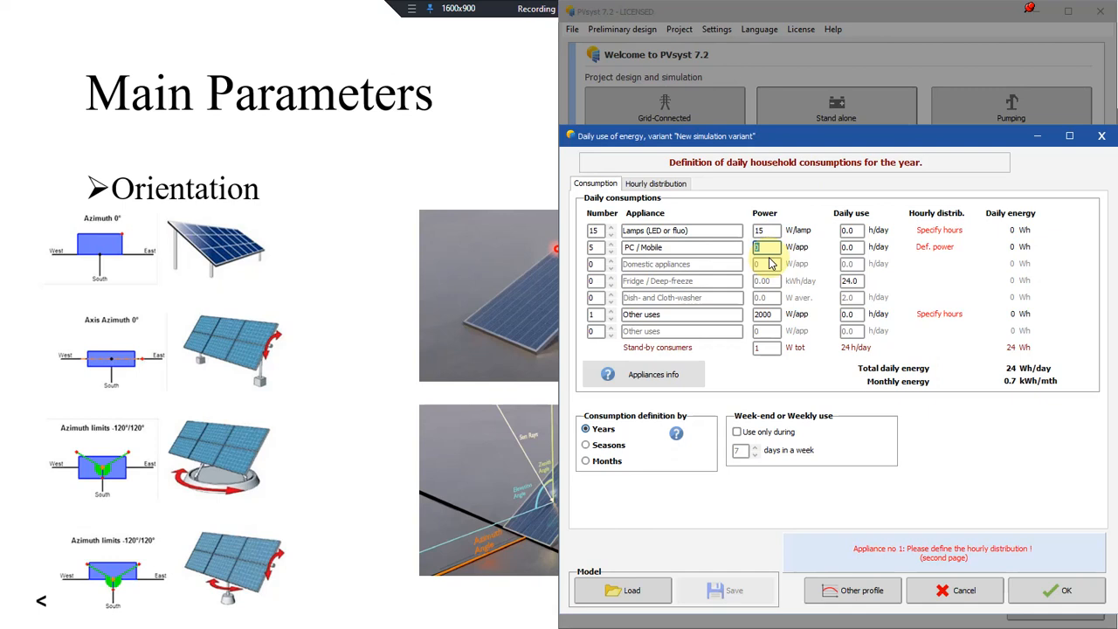
type("8")
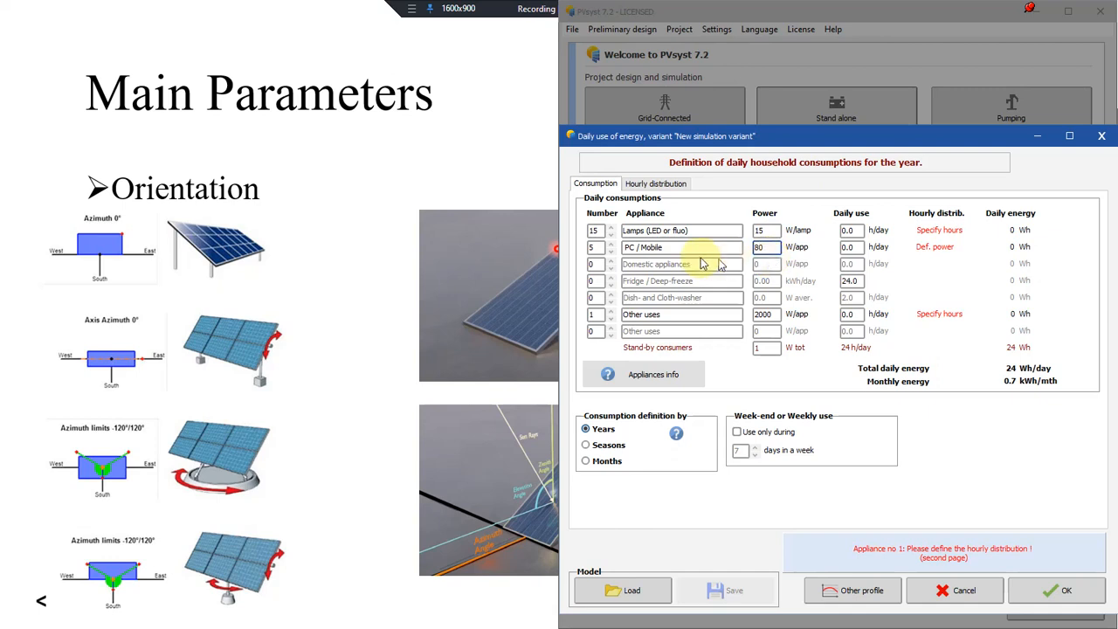
Turn the domestic appliances row into one TV with a power of 100 W.
left_click(597, 264)
left_click_drag(599, 263, 567, 263)
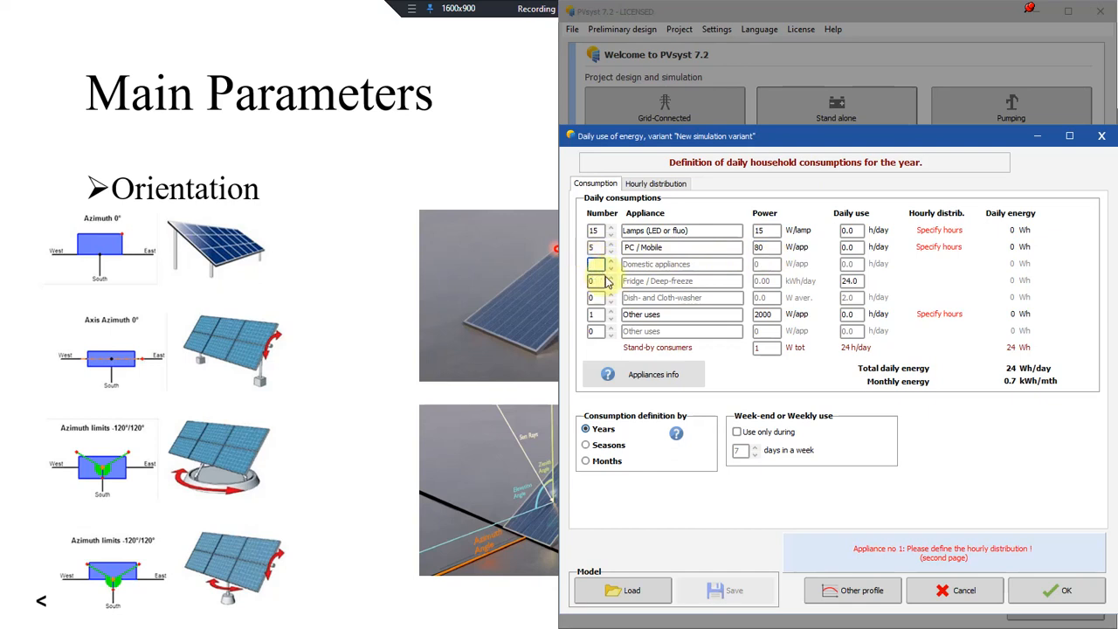
type("1")
left_click(597, 280)
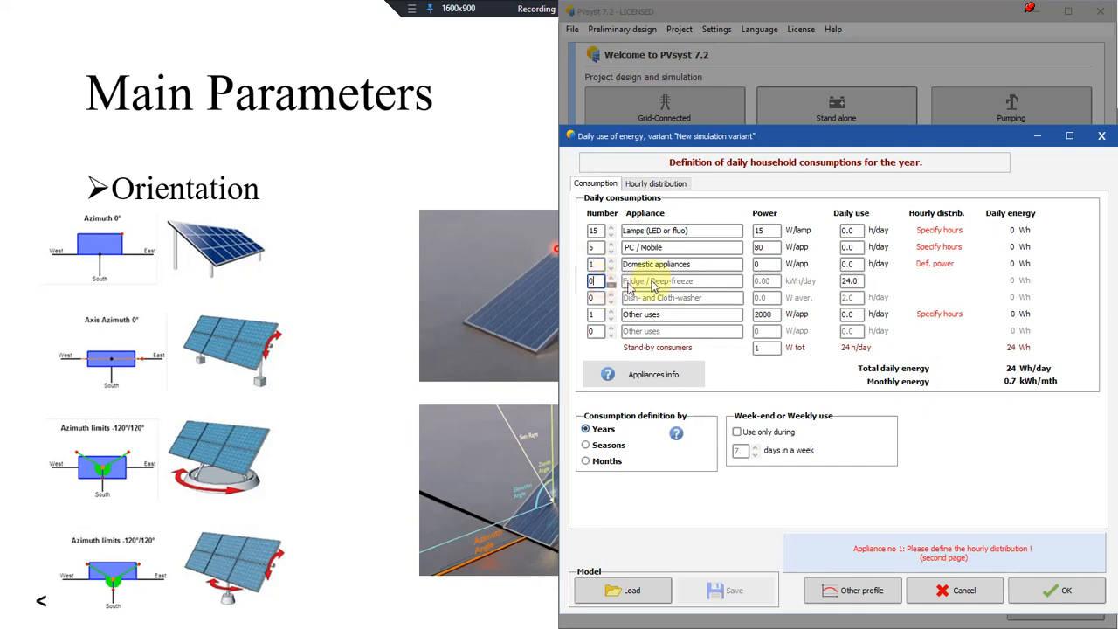
left_click_drag(704, 264, 622, 264)
type("T")
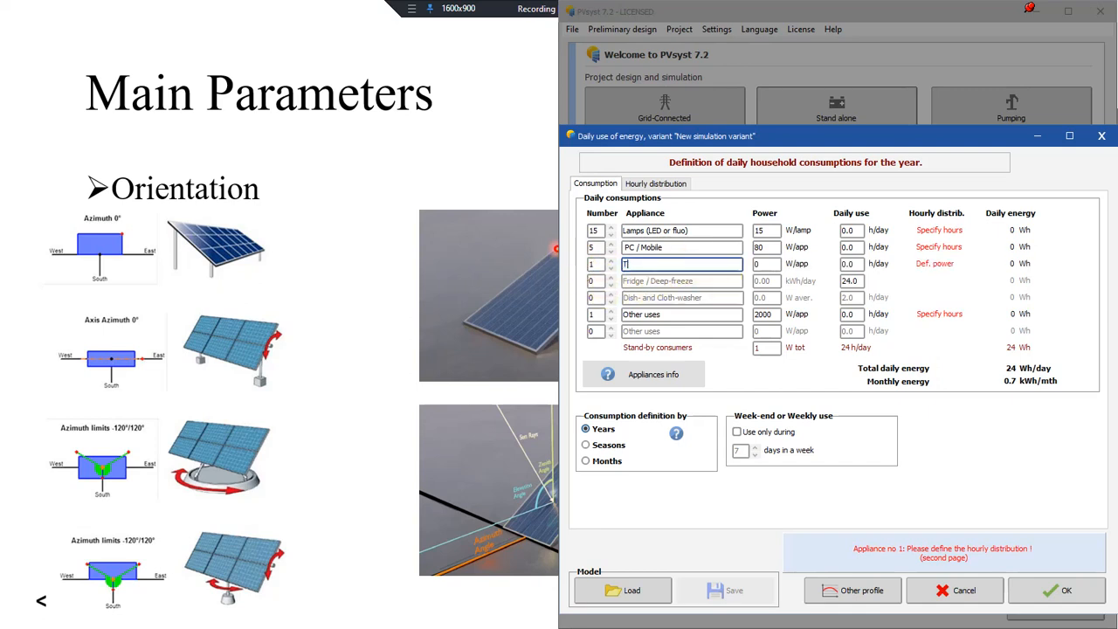
type("V")
left_click(767, 264)
type("10")
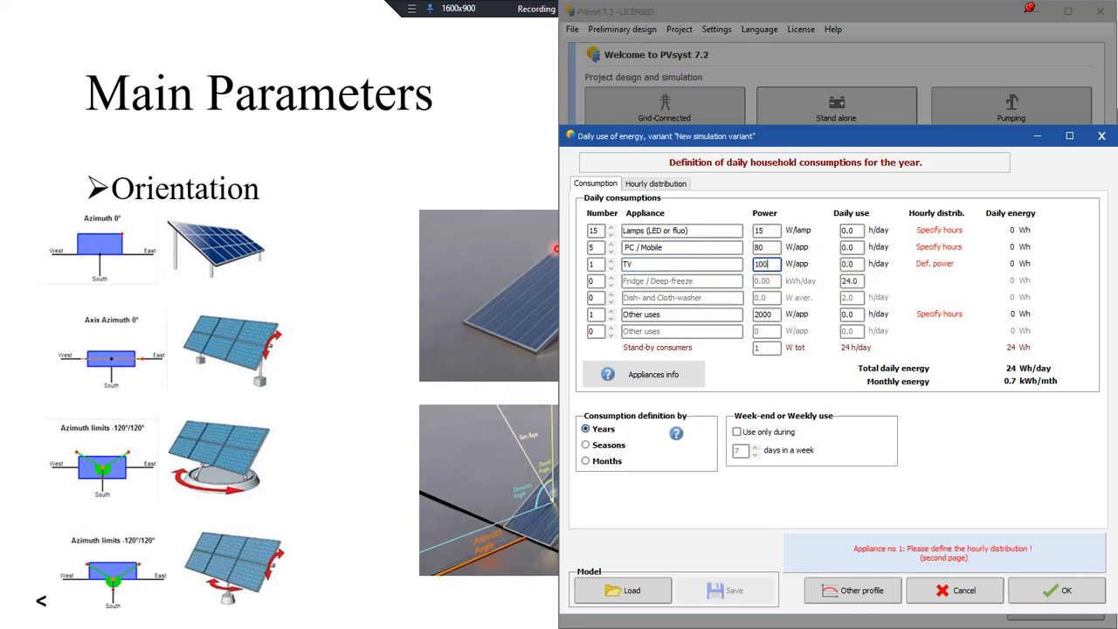
type("0")
Rename the first Other uses appliance to Evaporative cooler and set its power to 3500 W.
left_click(595, 298)
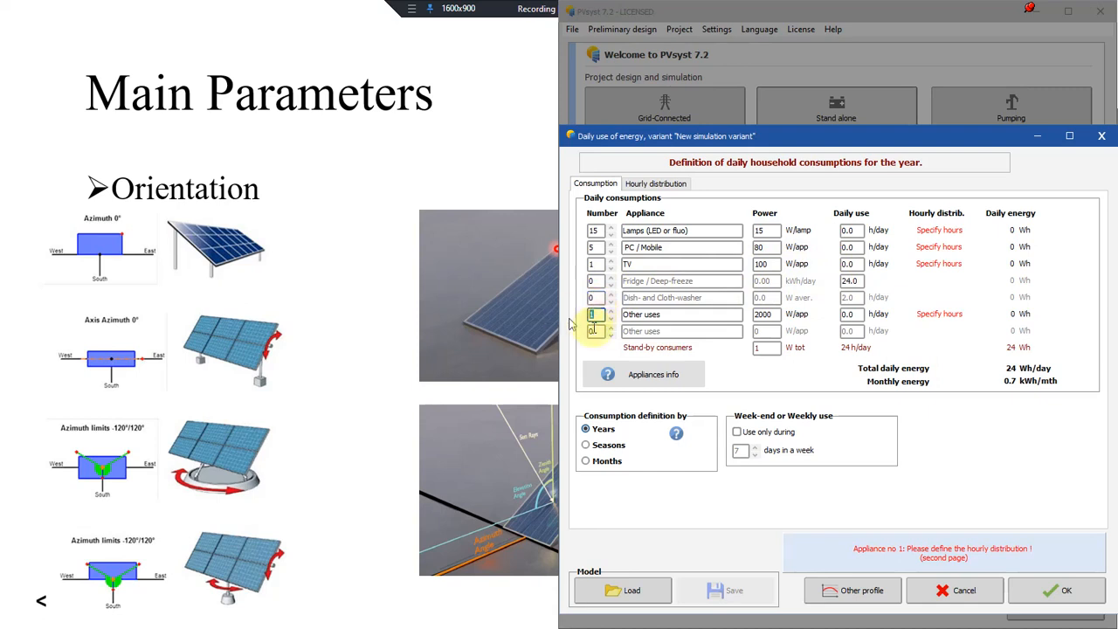
left_click(678, 313)
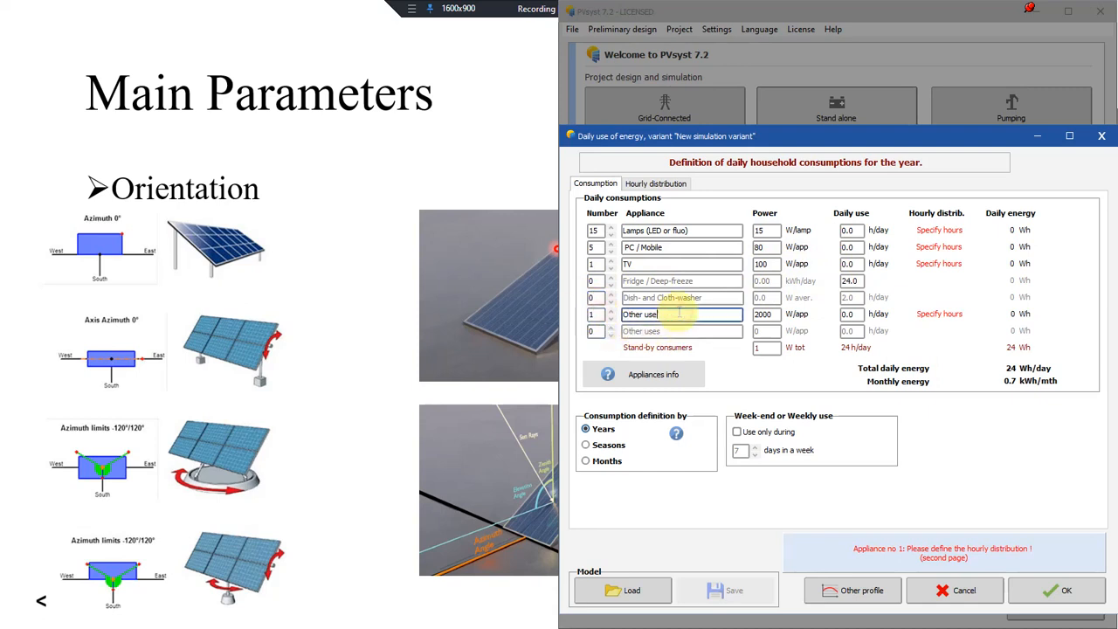
key("BackSpace")
key("BackSpace")
key("BackSpace")
key("BackSpace")
key("BackSpace")
key("BackSpace")
key("BackSpace")
key("BackSpace")
key("BackSpace")
type("Eva")
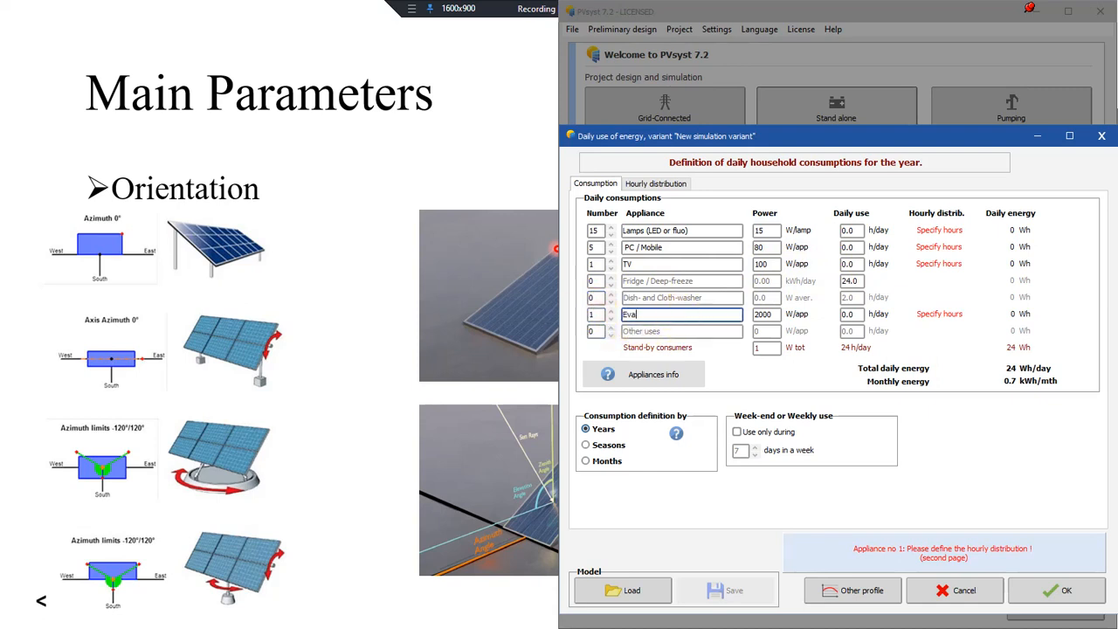
type("orative cooler")
double_click(763, 315)
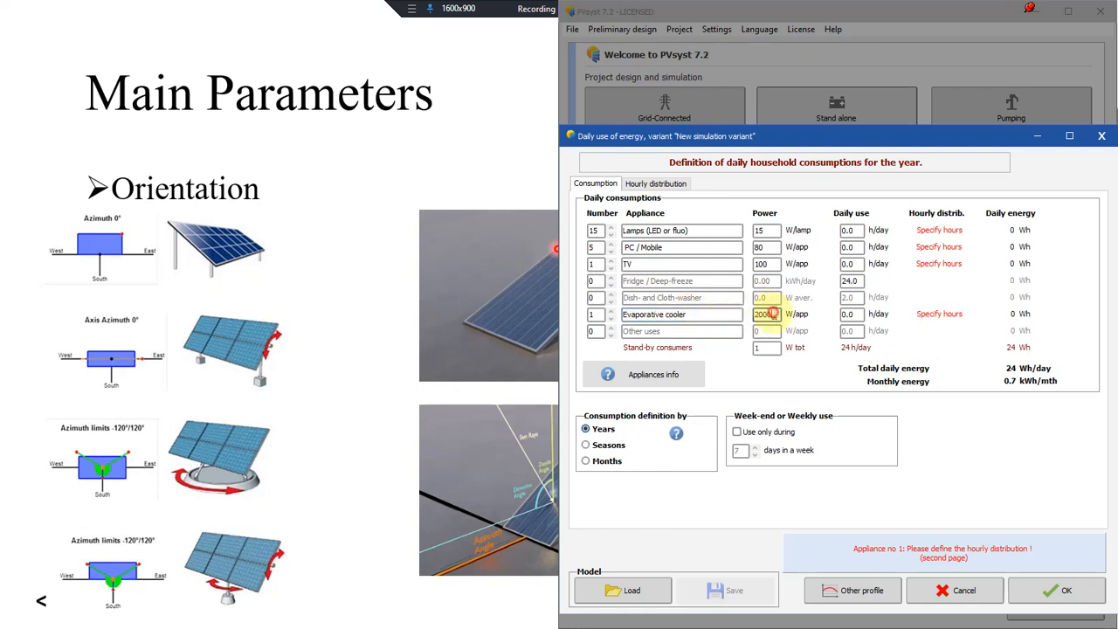
type("350")
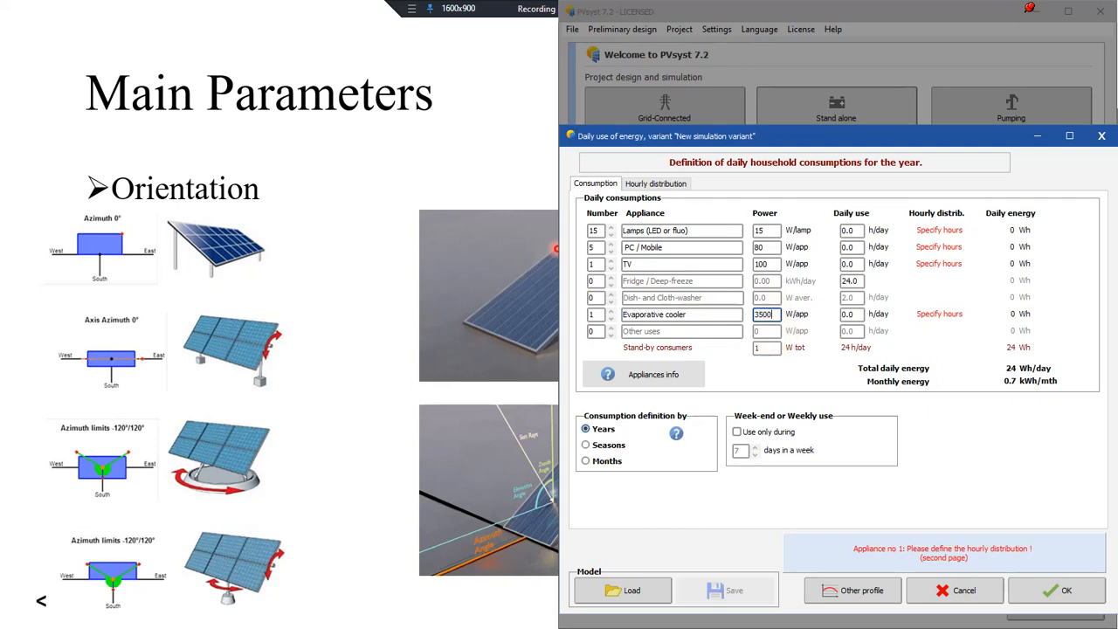
Correct the evaporative cooler's power to 350 W and schedule the lamps for half of each hour from 4H to 6H and fully from 15H to 22H.
left_click(849, 315)
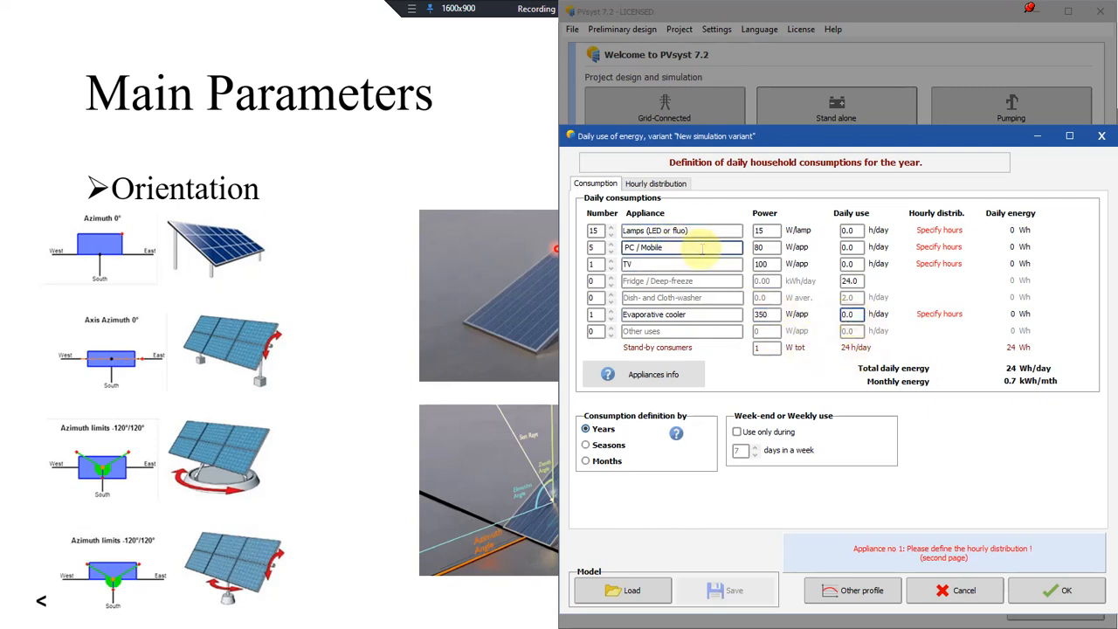
left_click(680, 264)
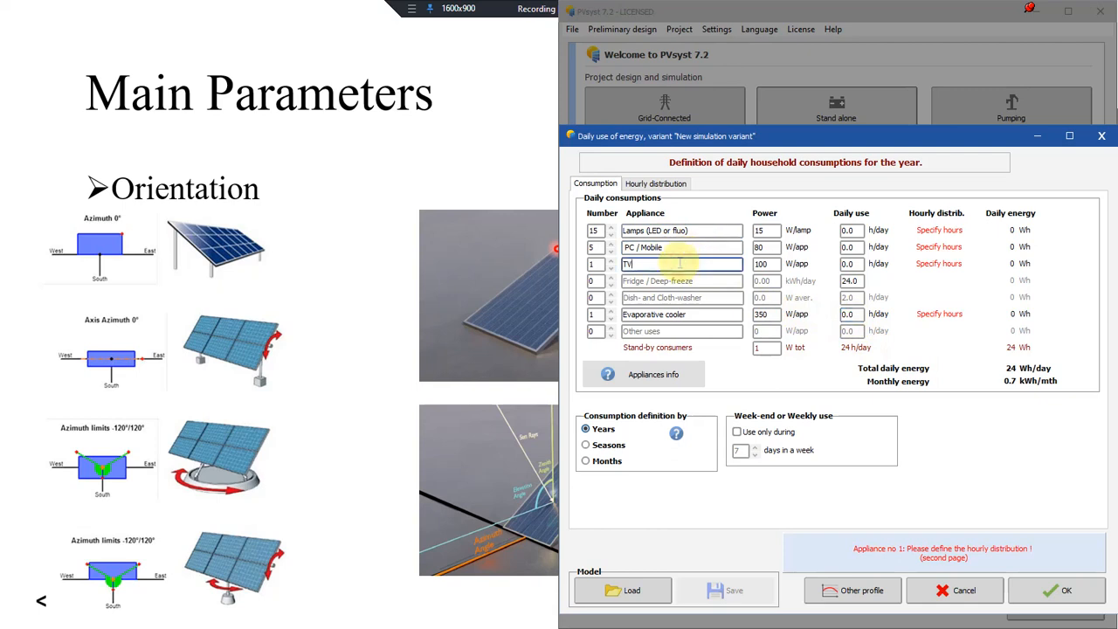
left_click(655, 183)
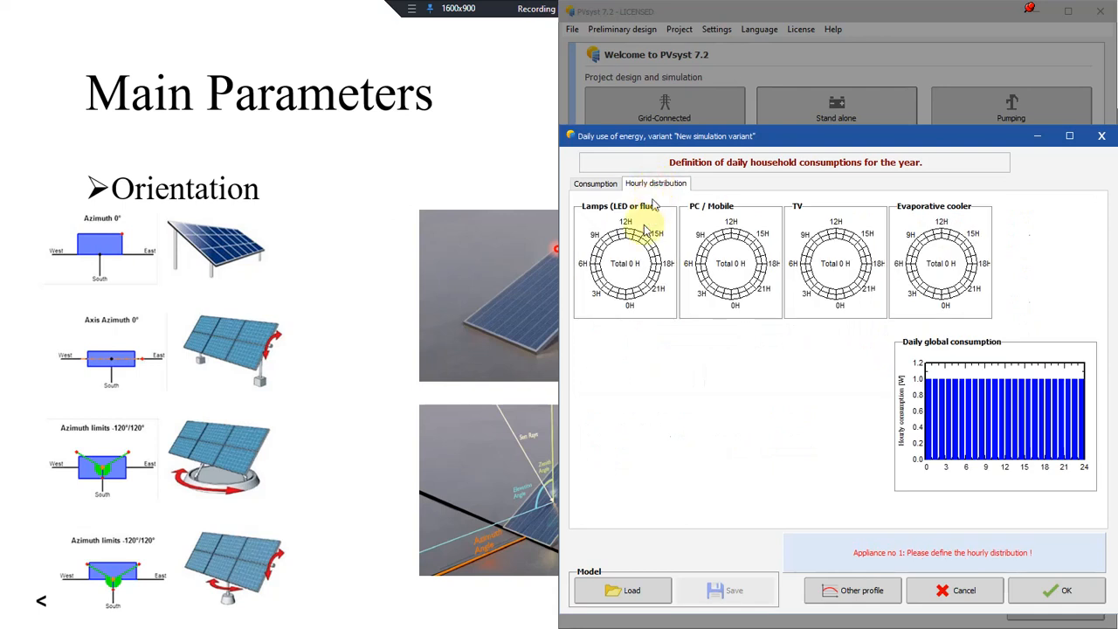
left_click(597, 269)
left_click(599, 275)
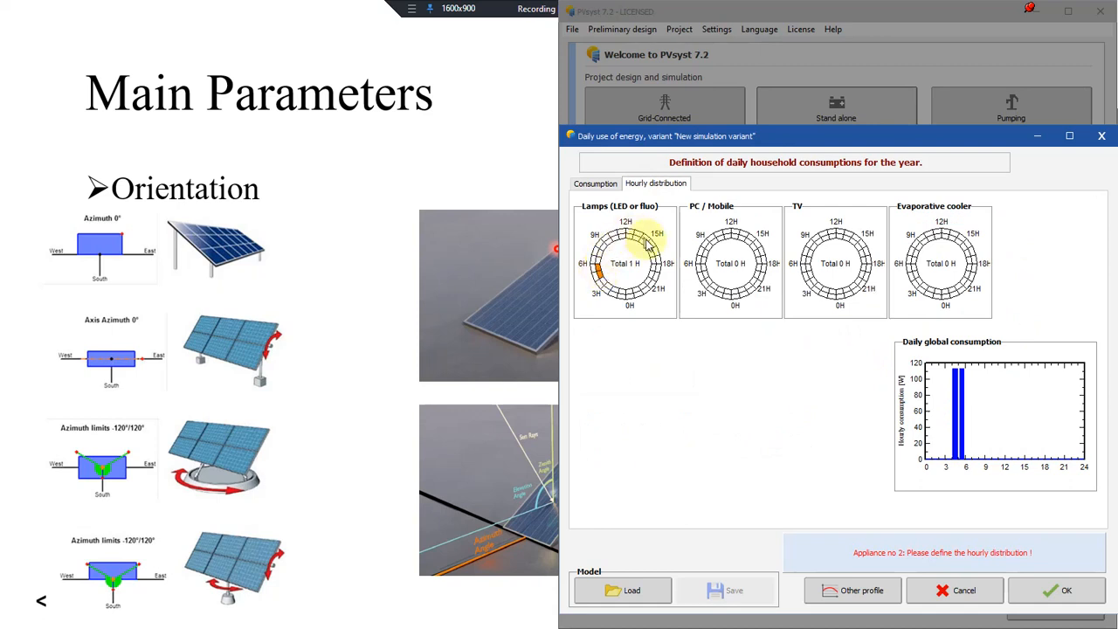
left_click_drag(653, 251, 648, 294)
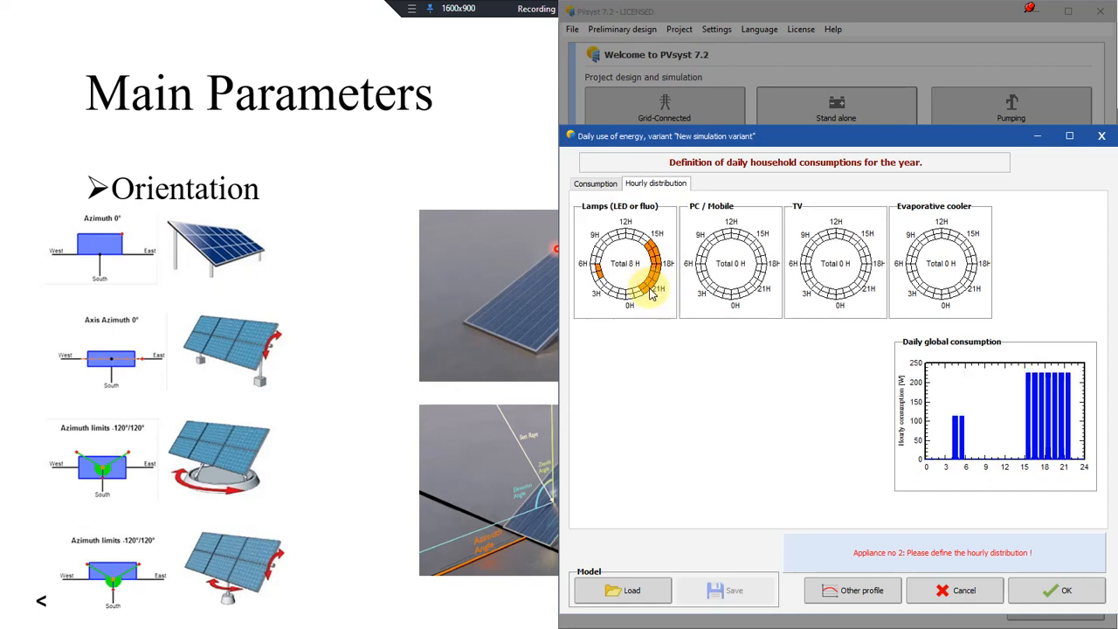
Schedule PC / Mobile use for half an hour in each of the 9H and 10H slots and one hour each at 16H and 19H.
left_click(710, 239)
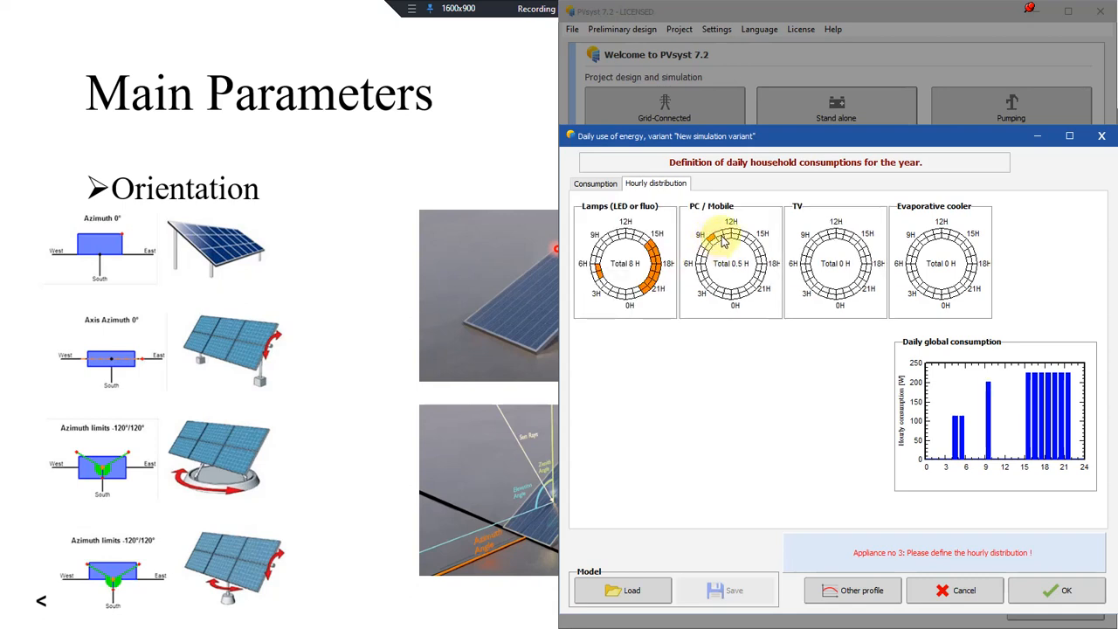
left_click(723, 243)
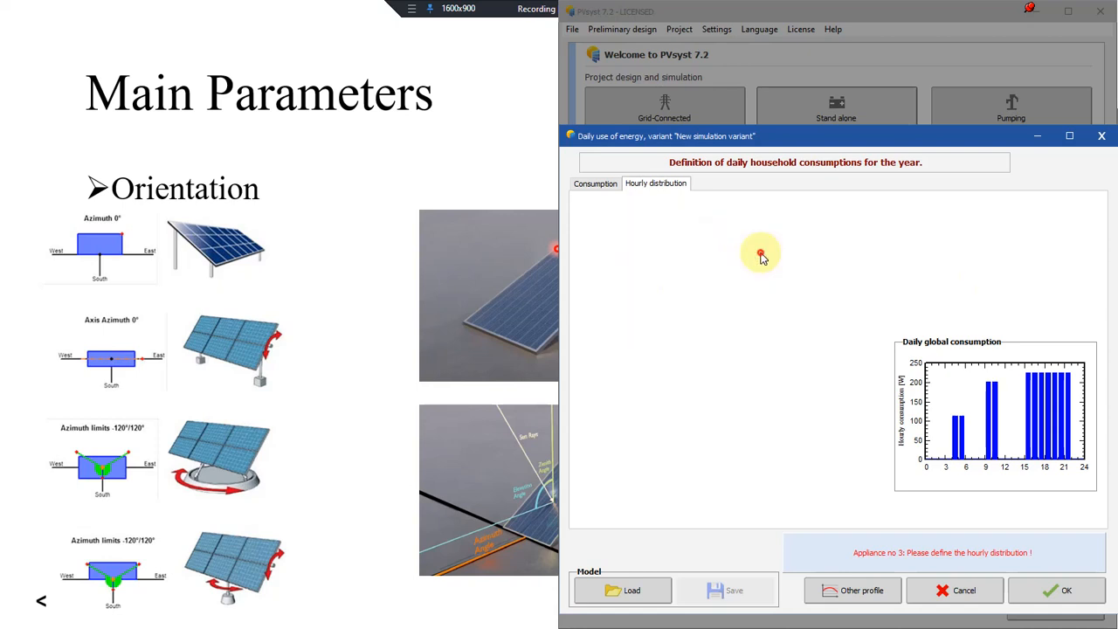
left_click(761, 254)
left_click(757, 252)
left_click(762, 274)
left_click(758, 276)
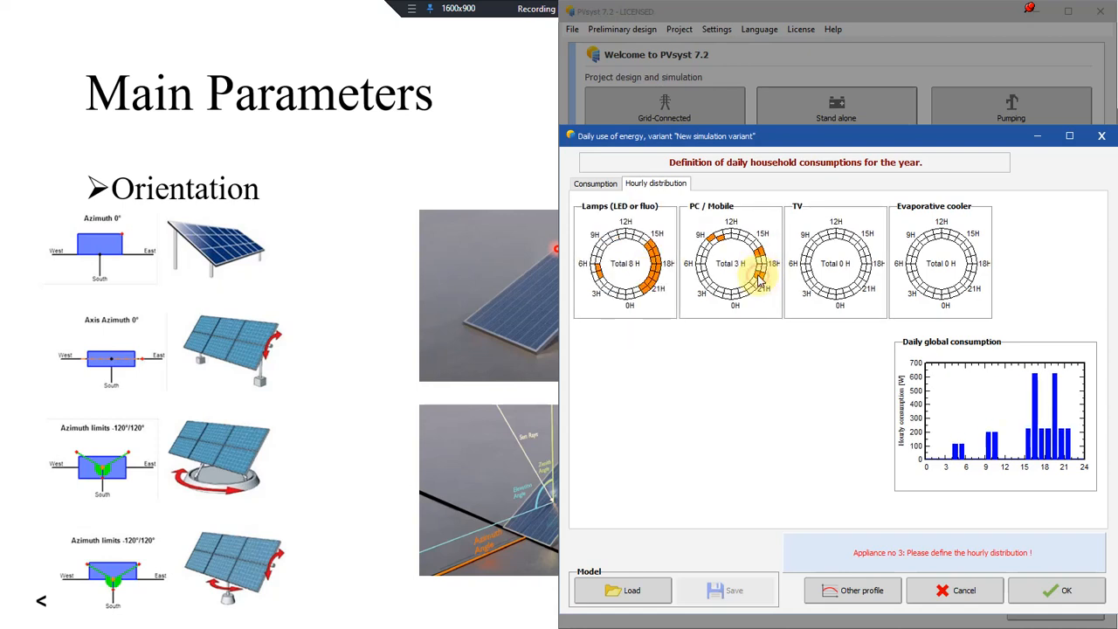
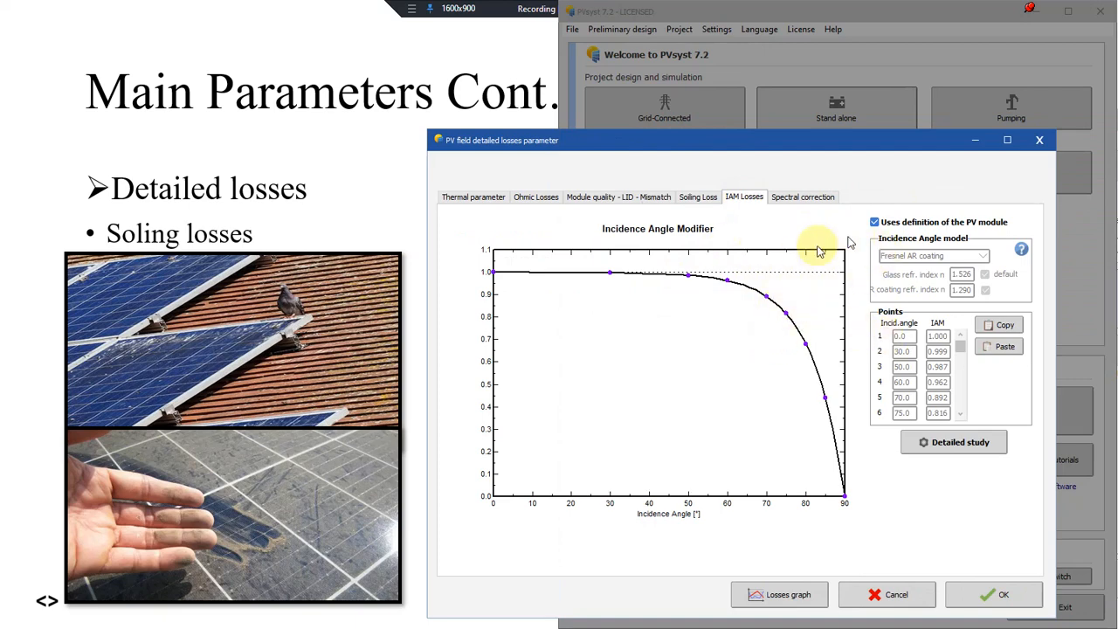
Review the spectral correction and the array losses graph, and accept the PV field's detailed losses.
left_click(786, 197)
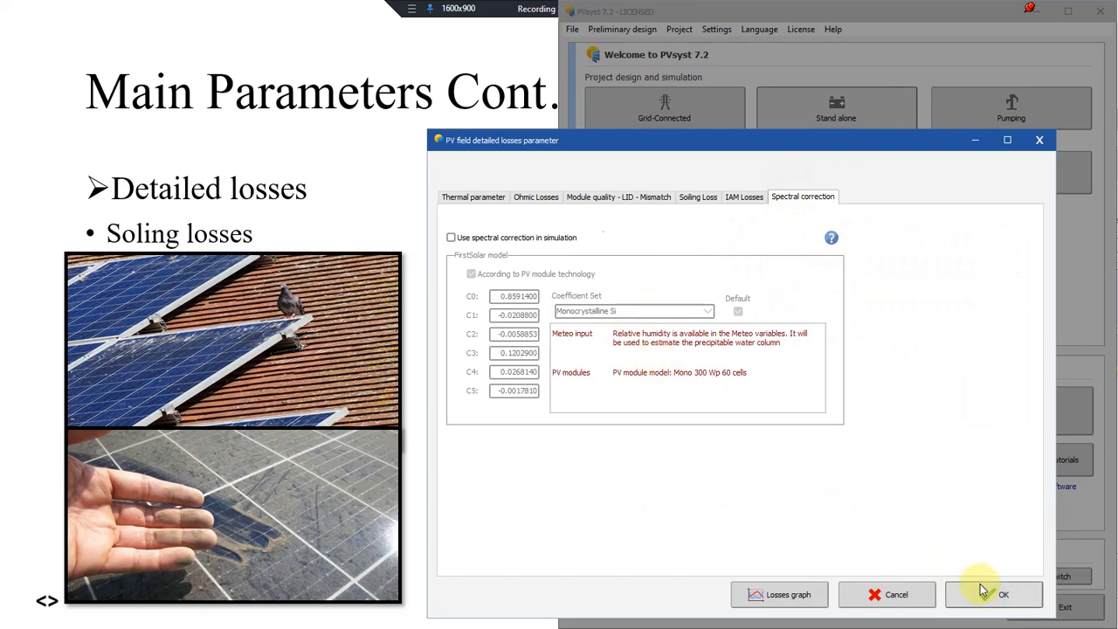
left_click(779, 594)
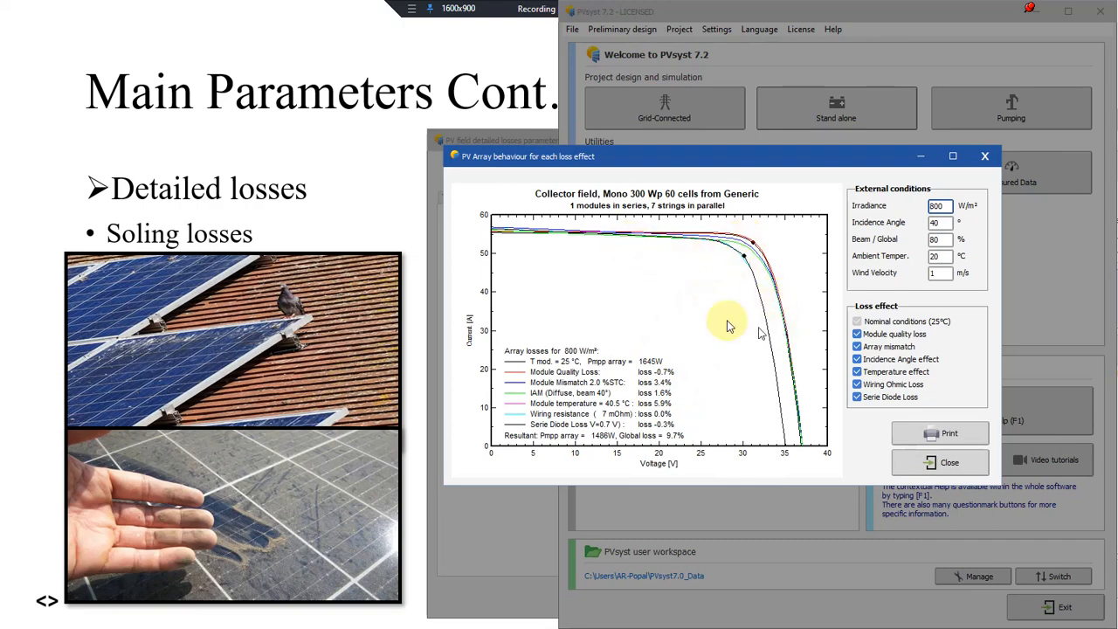
left_click(908, 463)
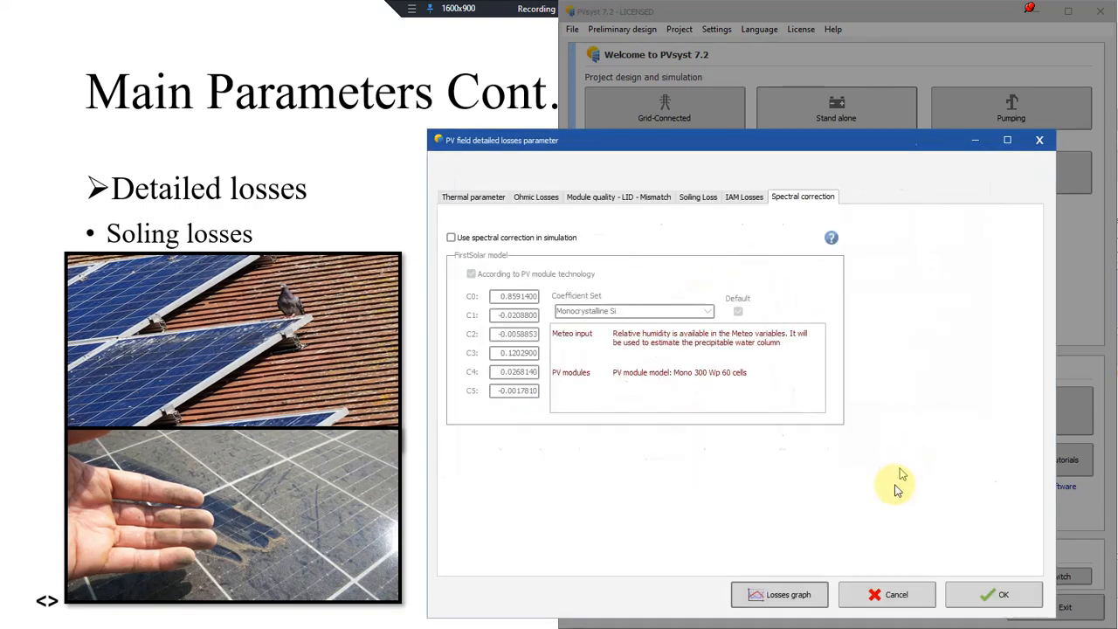
left_click(995, 594)
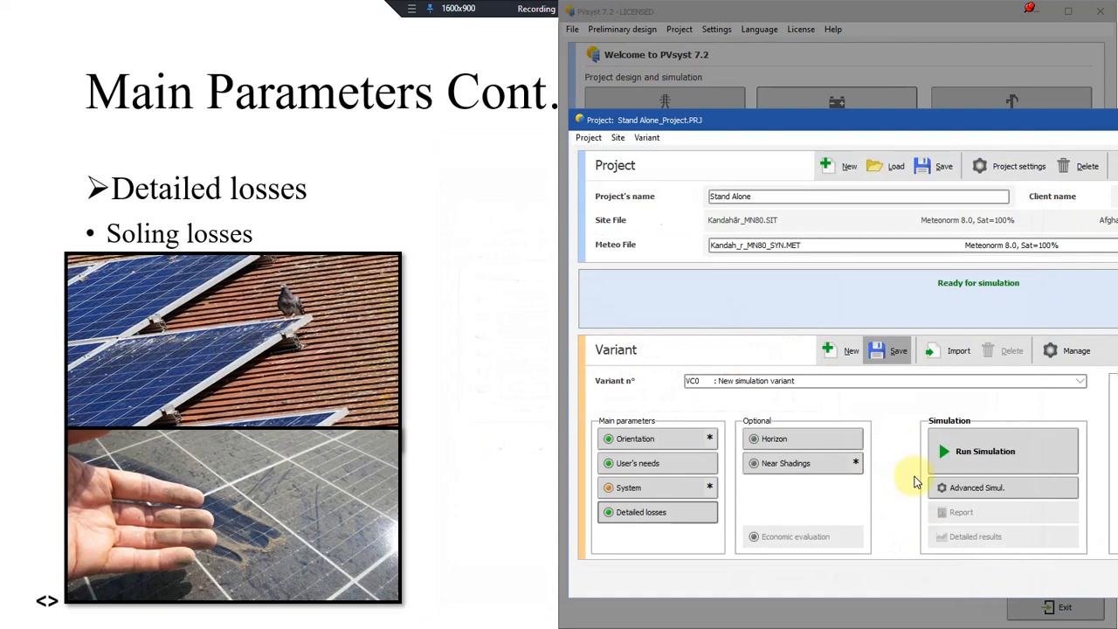
Check the near shadings definition and accept it with the No Shadings option.
left_click(805, 461)
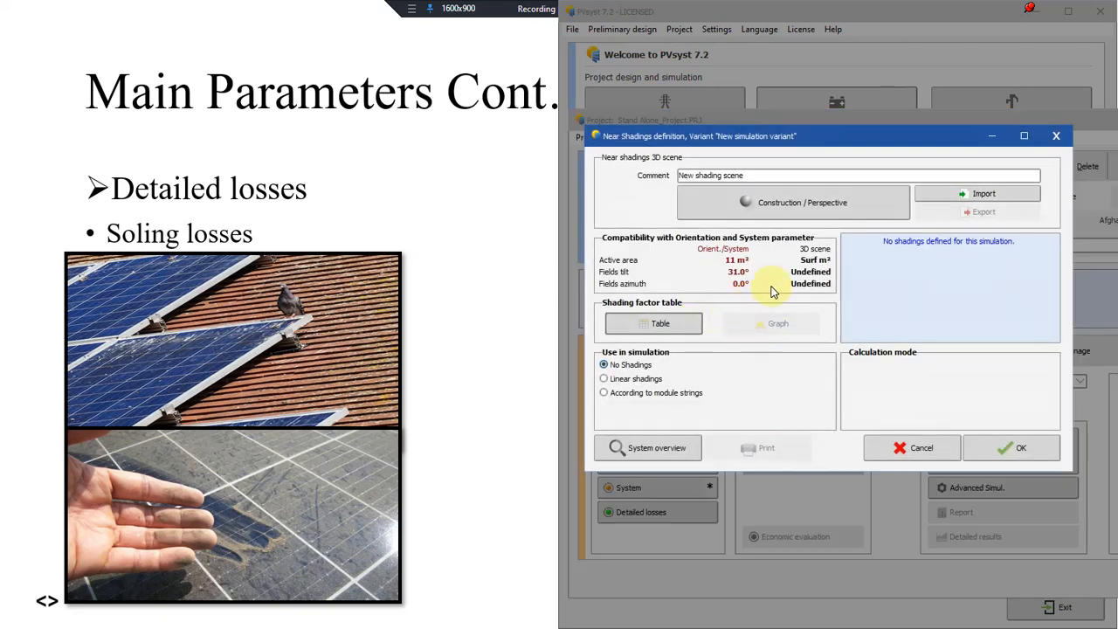
left_click(446, 371)
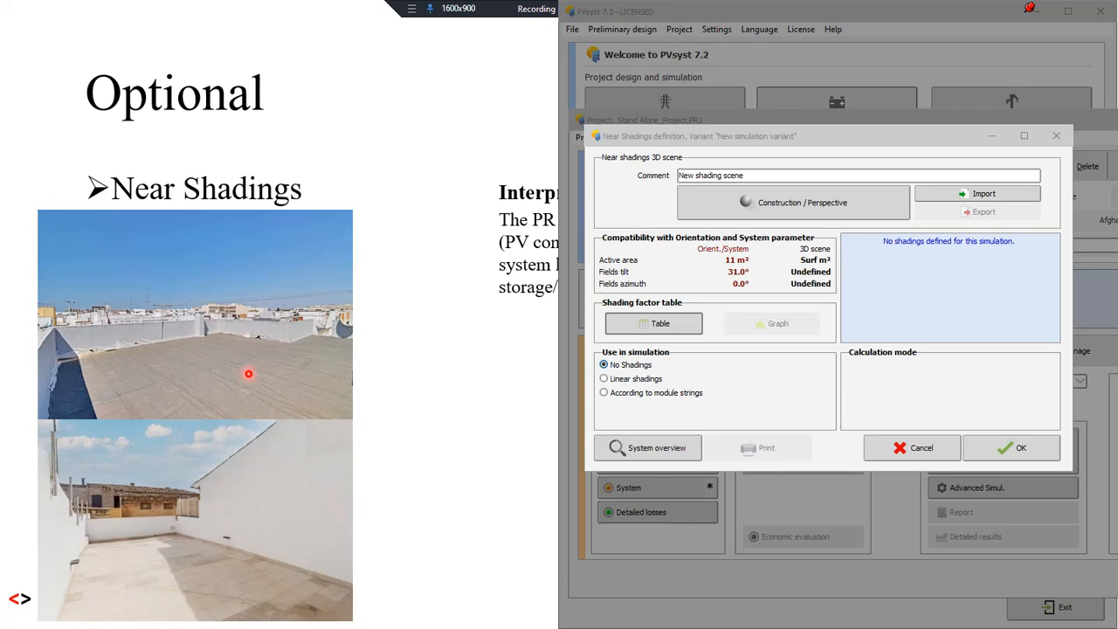
left_click(759, 410)
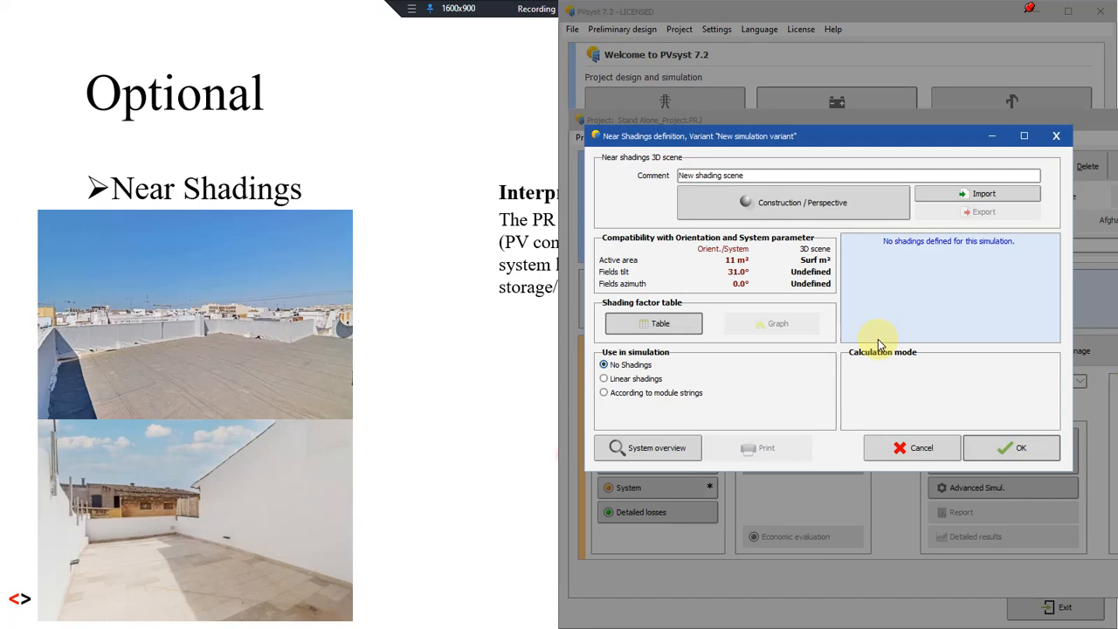
left_click(1013, 449)
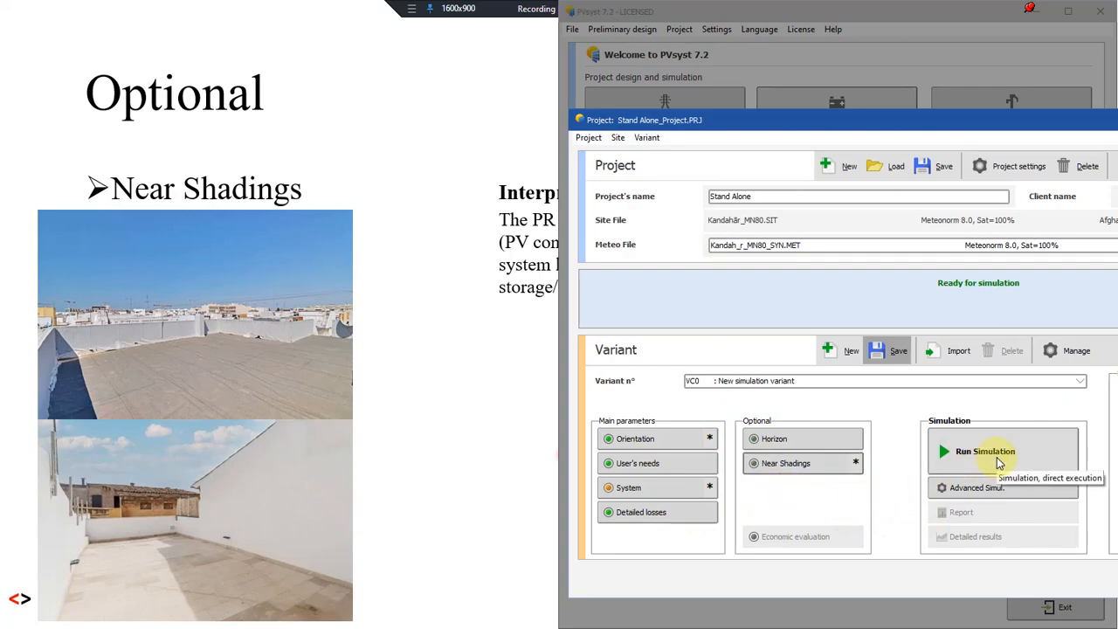
Run the simulation of the stand-alone variant and open its report.
left_click_drag(950, 122, 648, 109)
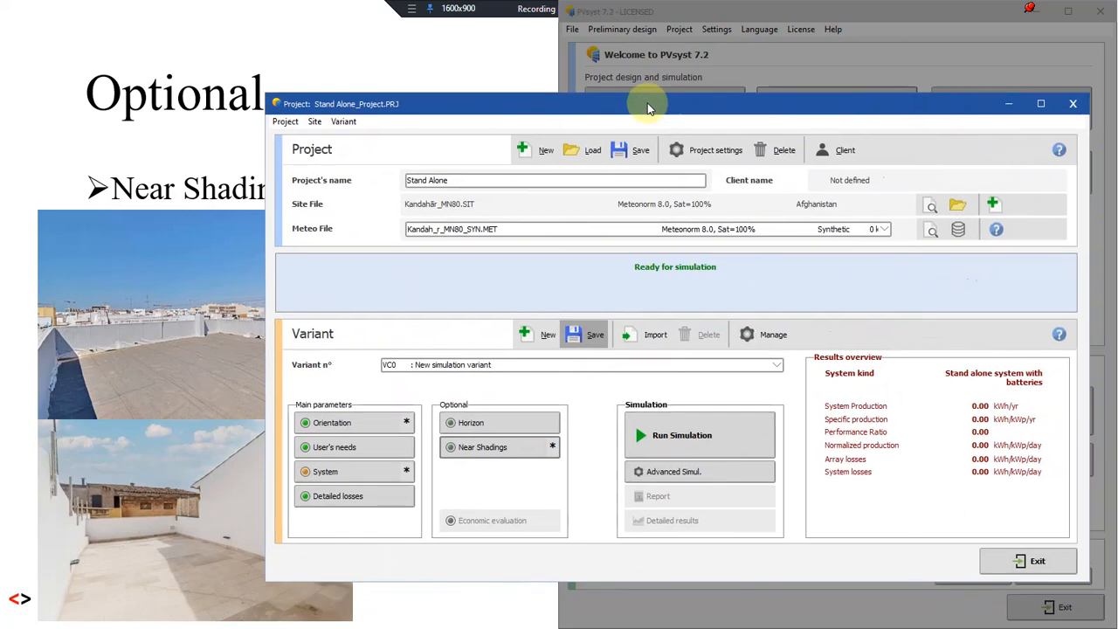
left_click(719, 430)
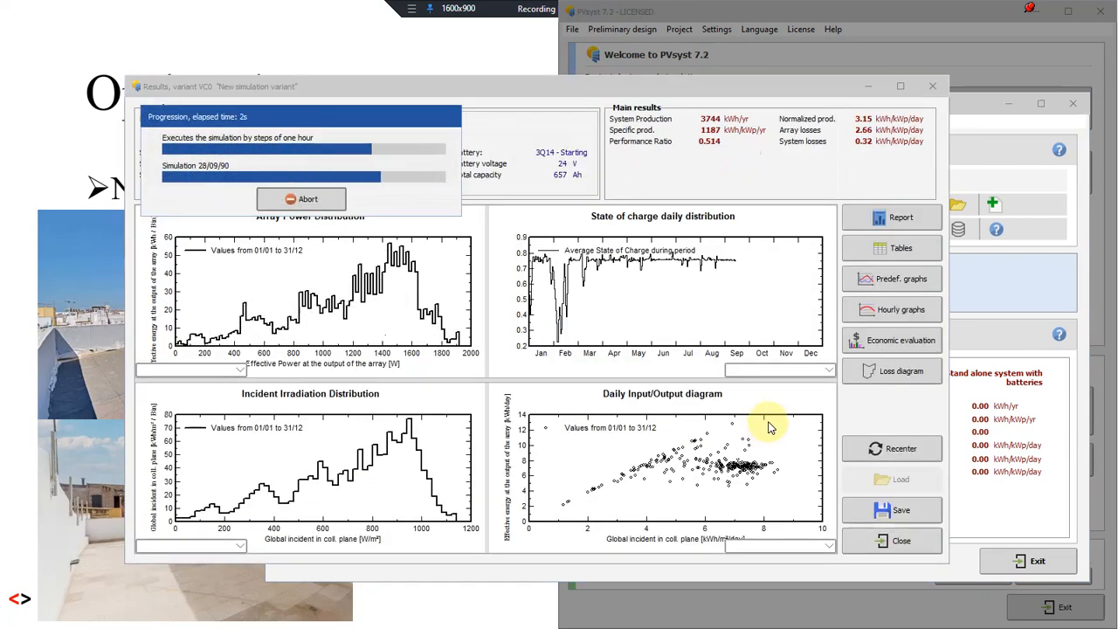
left_click(888, 220)
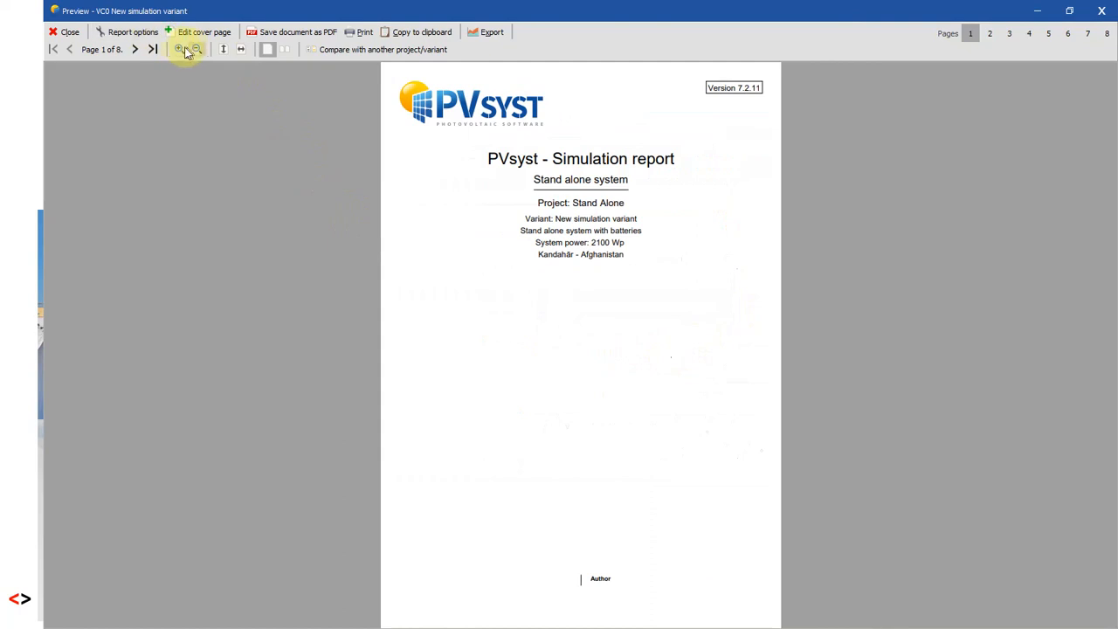
Read through the simulation report from the cover page to the loss diagram, examining the system summary, user's needs, main results and losses.
left_click(179, 49)
left_click(179, 49)
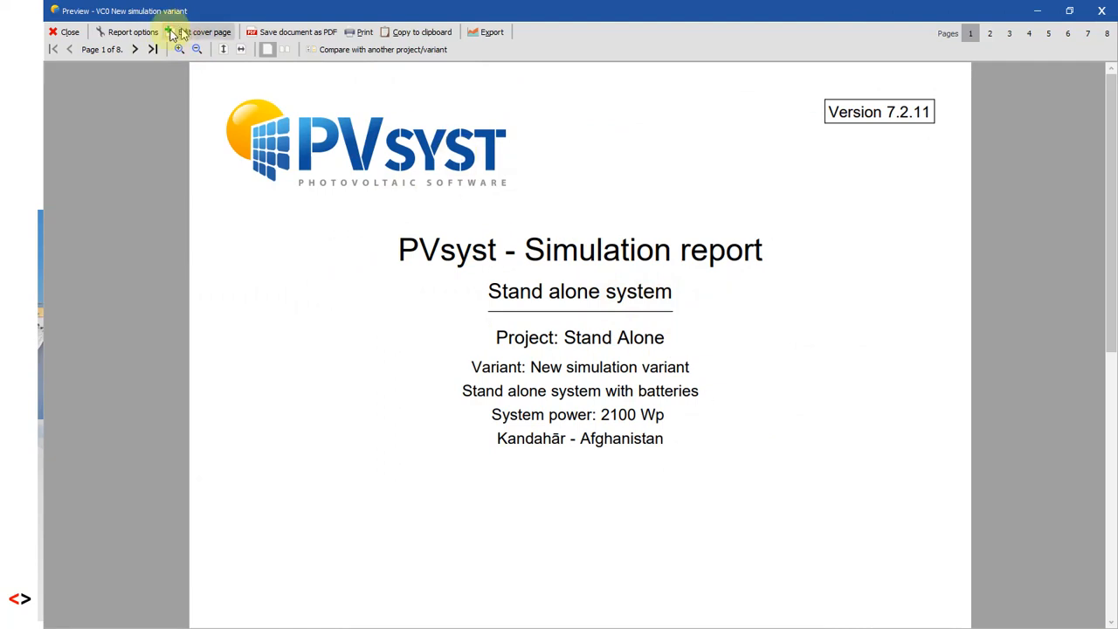
left_click(195, 50)
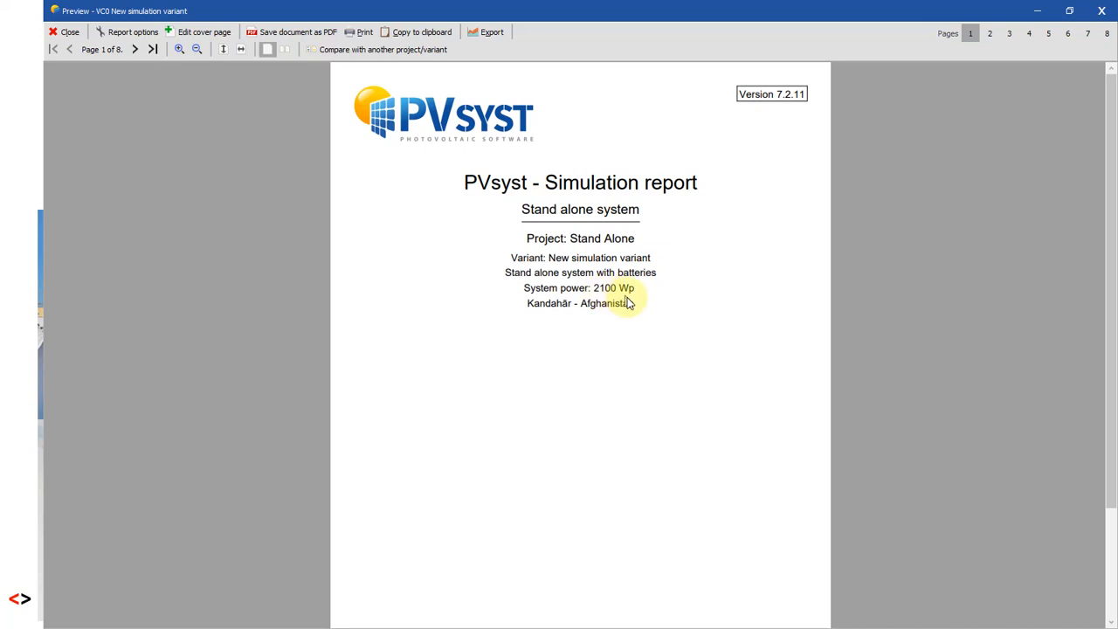
scroll(593, 303, "down", 2)
scroll(636, 302, "up", 1)
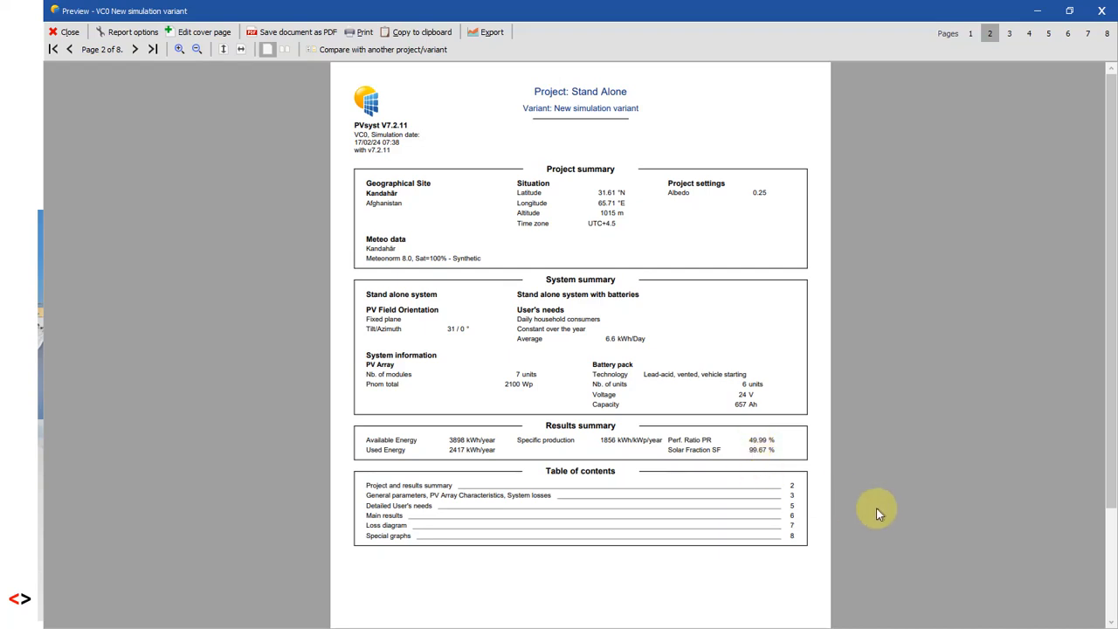
scroll(877, 508, "down", 1)
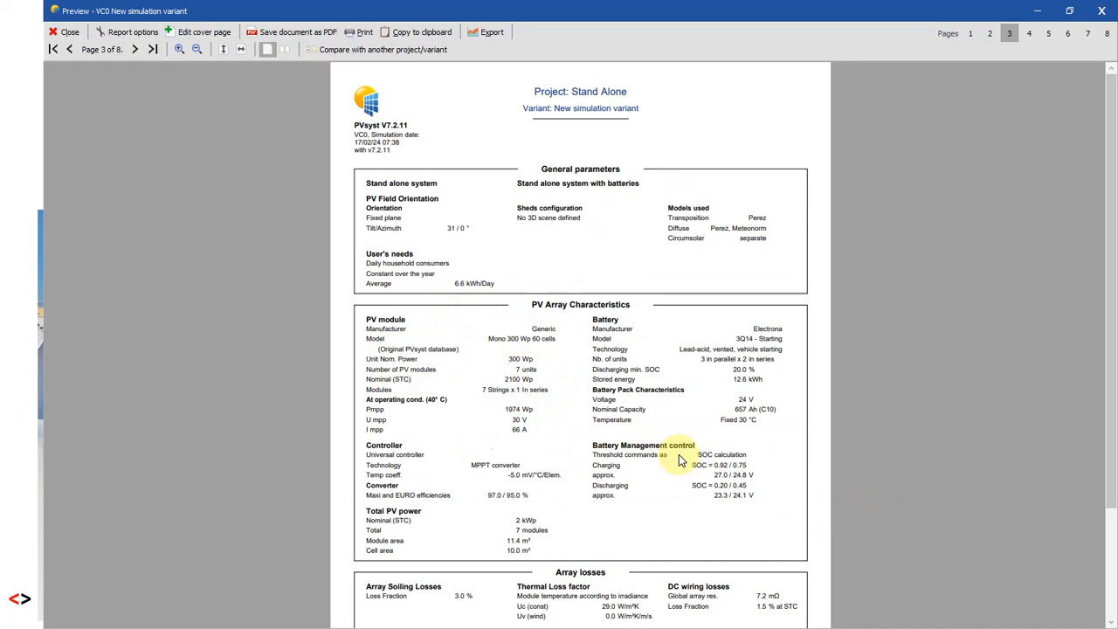
scroll(679, 455, "down", 2)
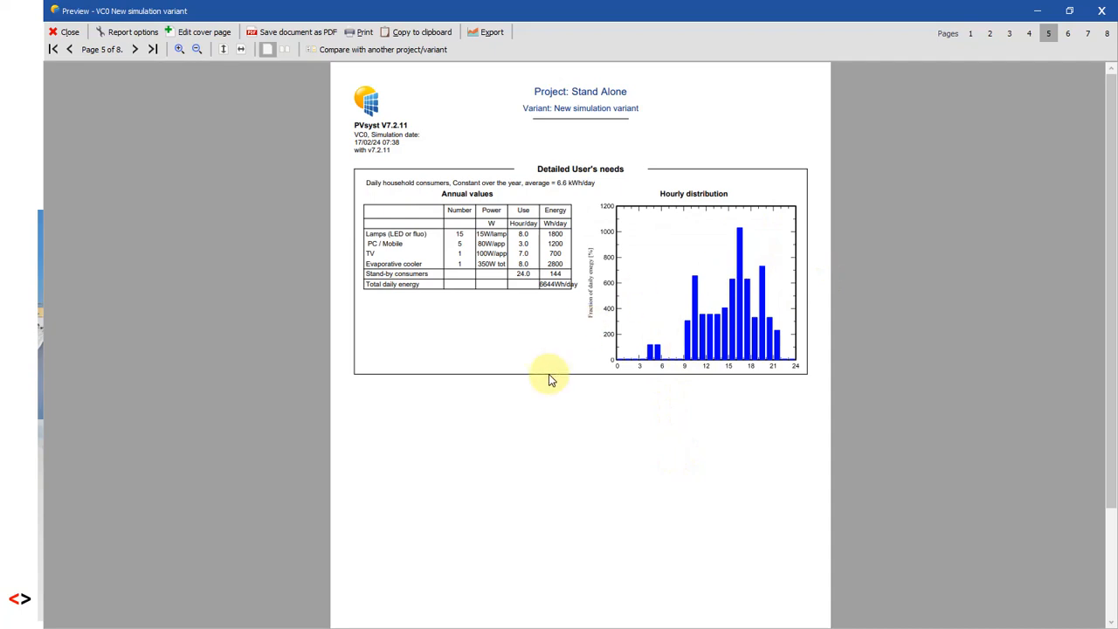
scroll(549, 379, "down", 1)
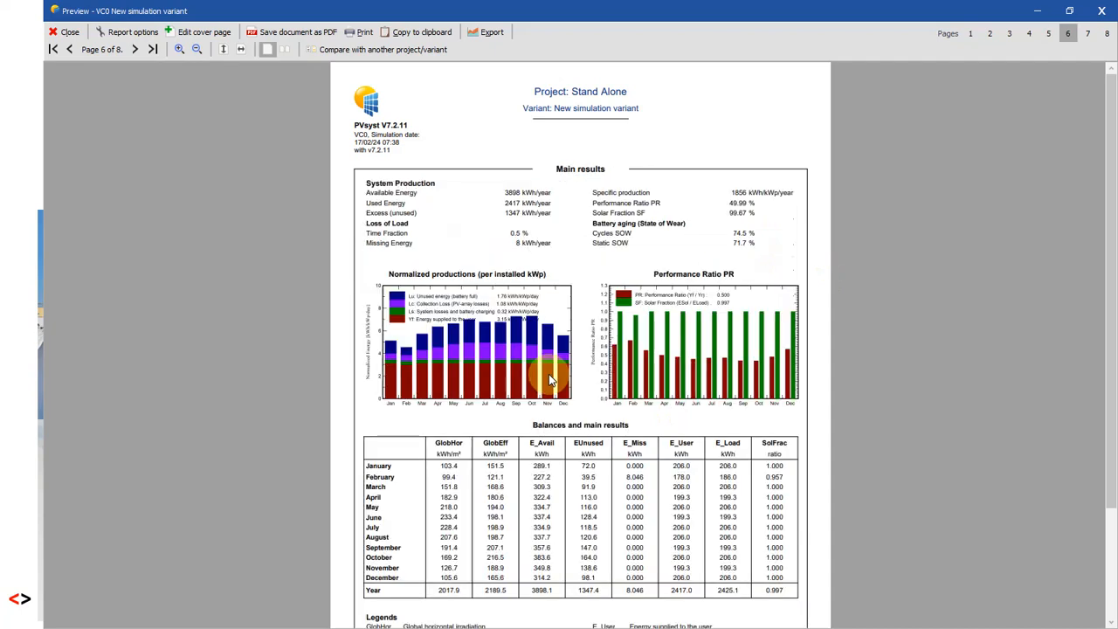
scroll(548, 379, "down", 1)
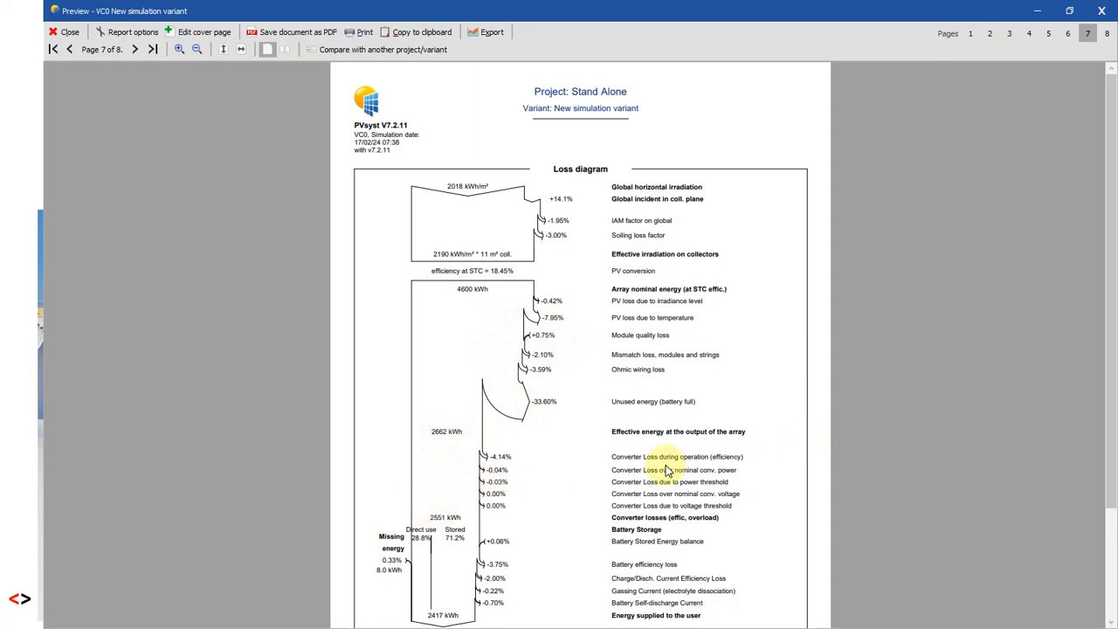
left_click_drag(1103, 220, 1107, 289)
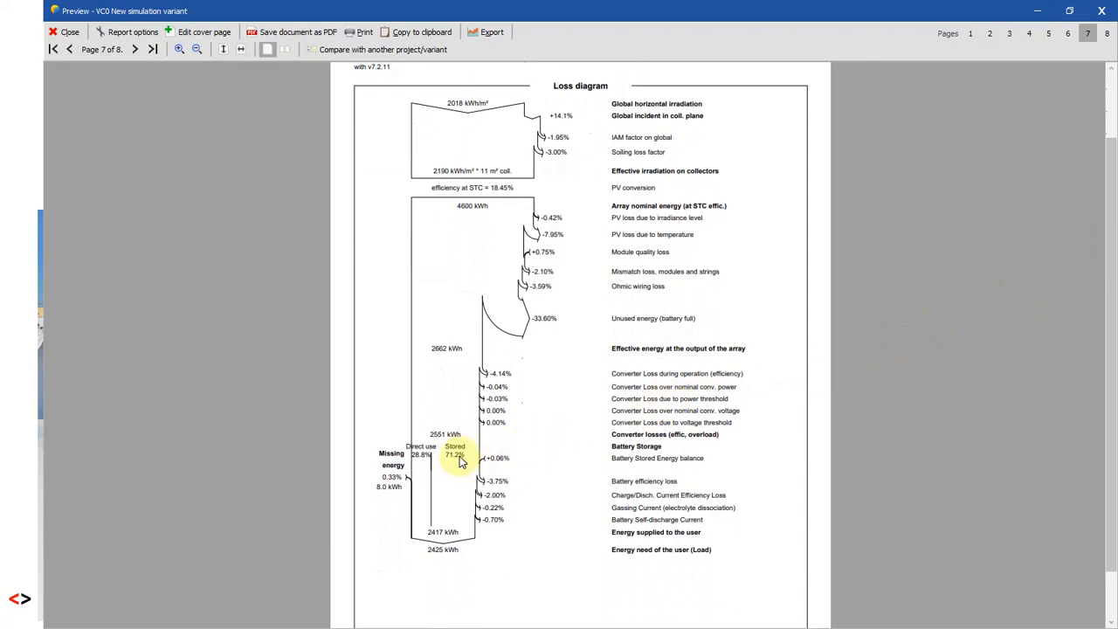